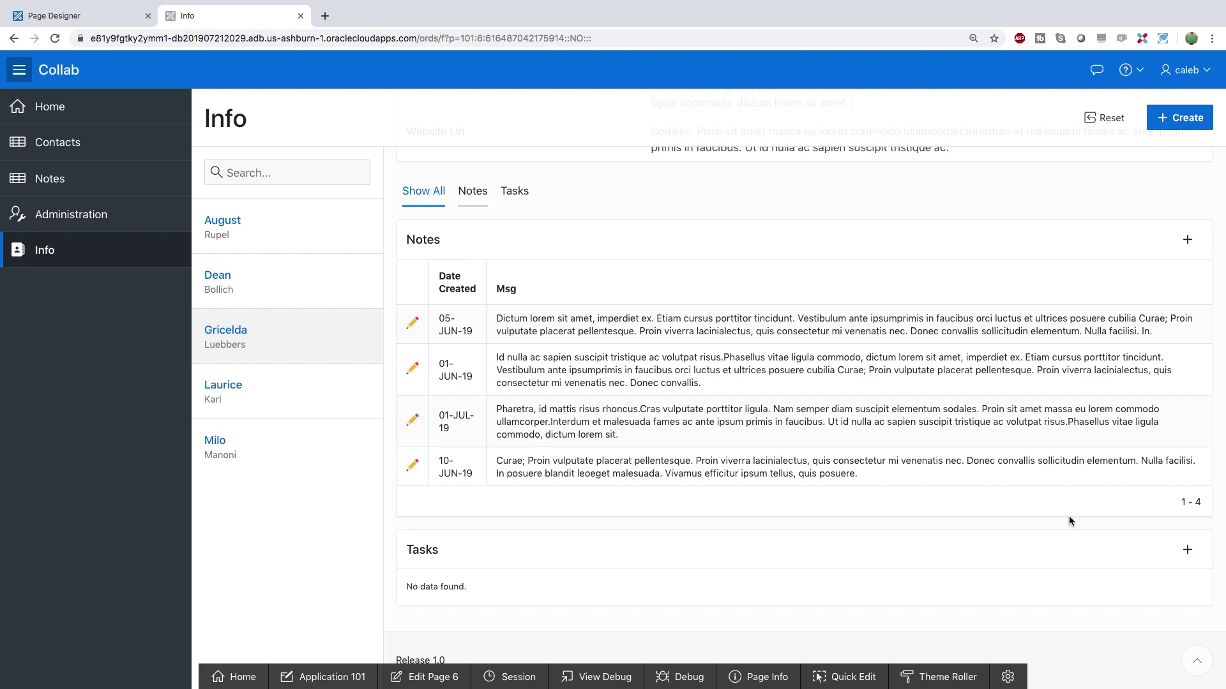
left_click(1188, 550)
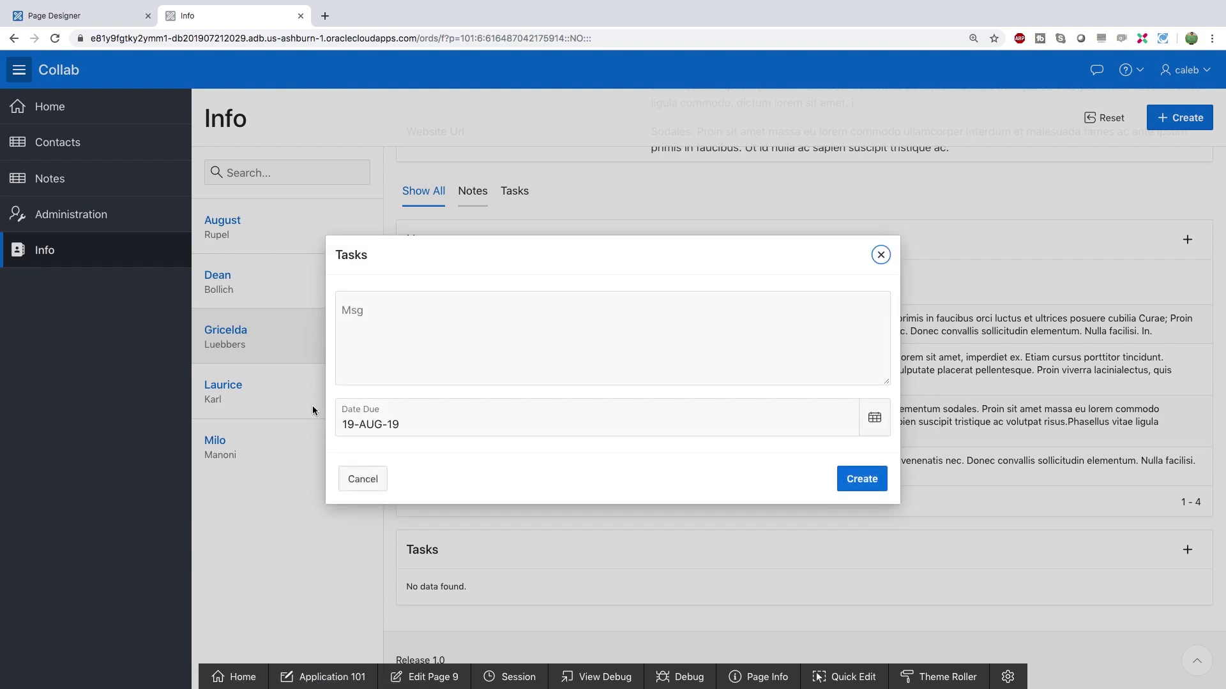
left_click(429, 341)
type("Fol")
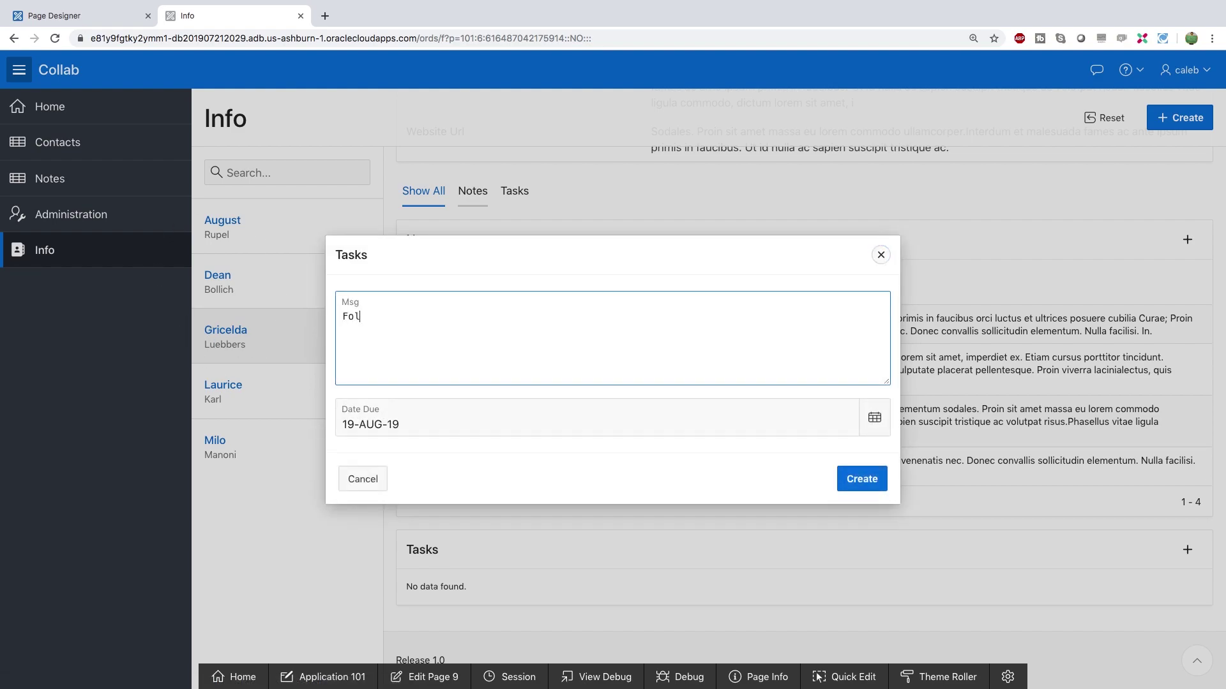
type("low up.")
left_click(463, 414)
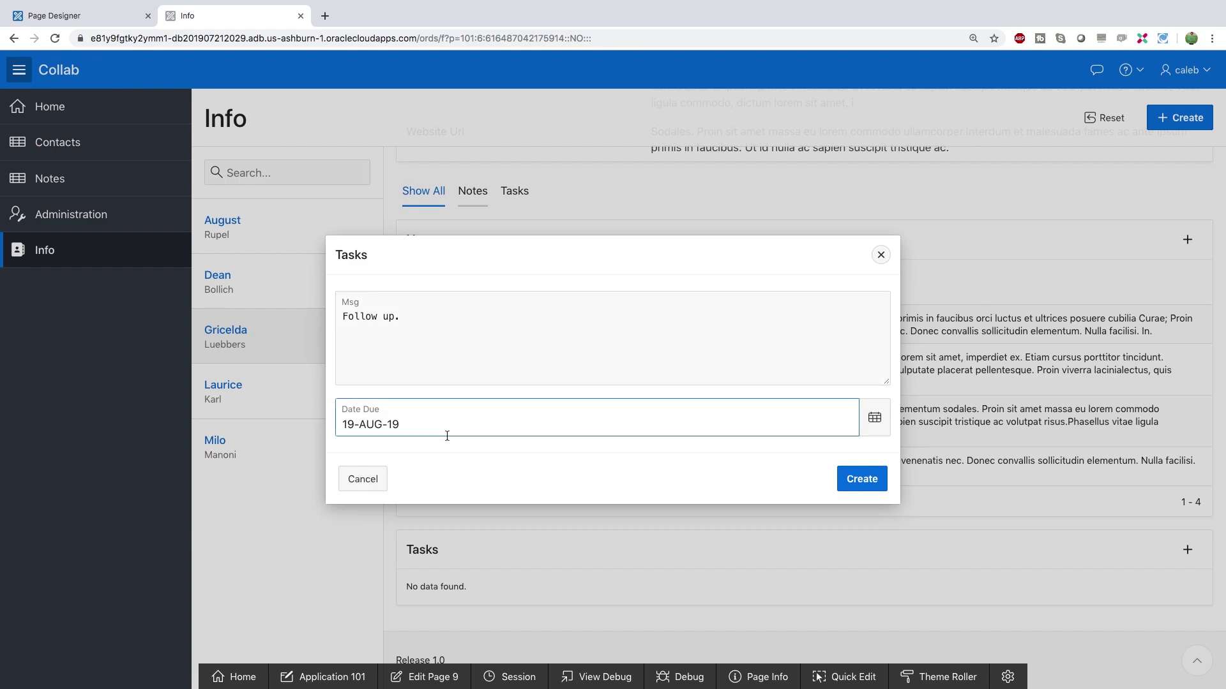
left_click(874, 419)
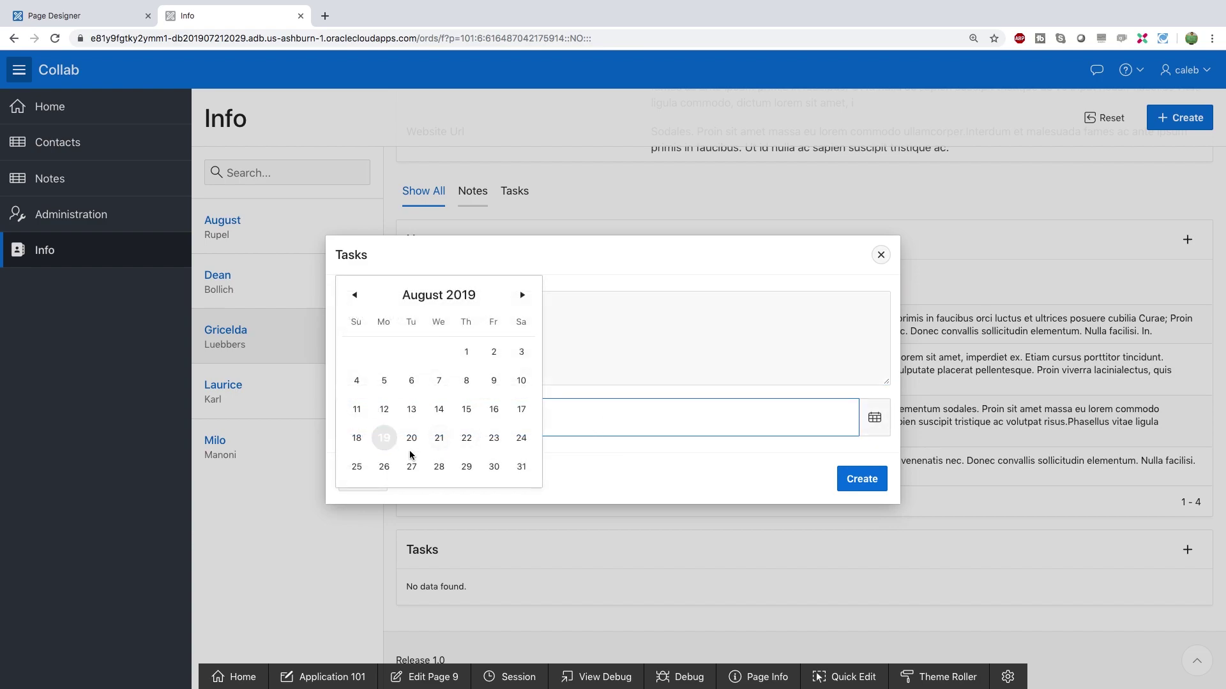
left_click(384, 466)
left_click(847, 483)
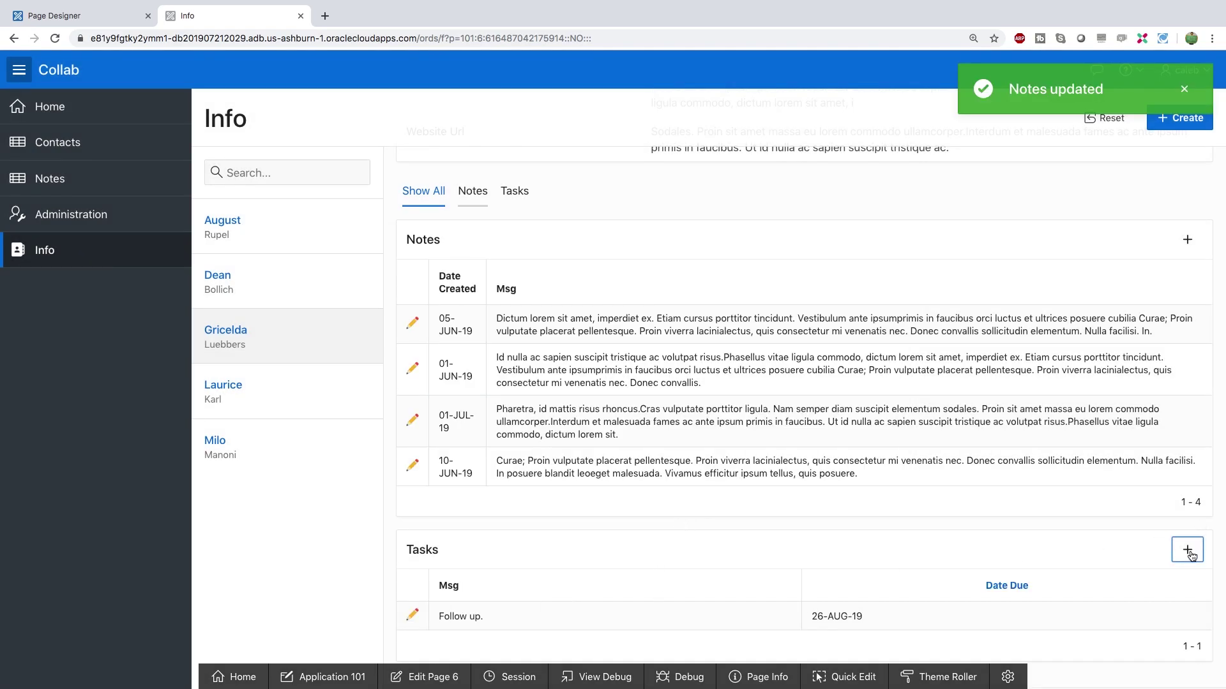
Step: Add a 'Send info' task due 18-AUG-19
left_click(1173, 550)
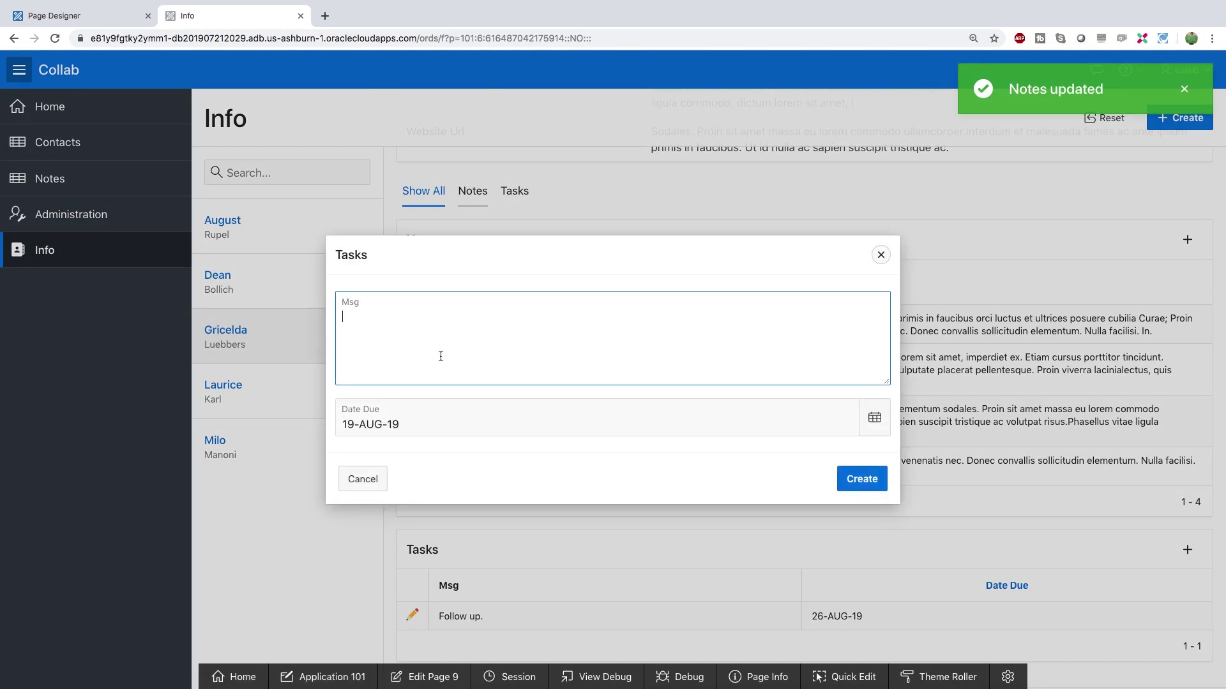
type("FSend info")
left_click(600, 411)
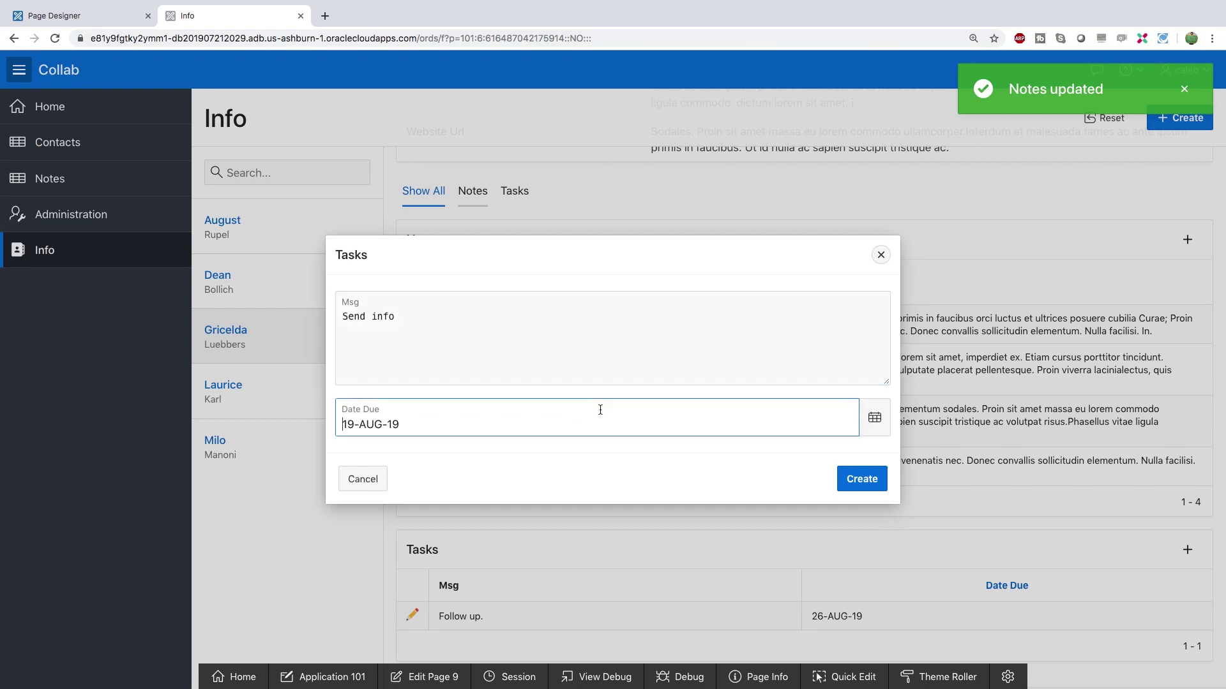
left_click(875, 418)
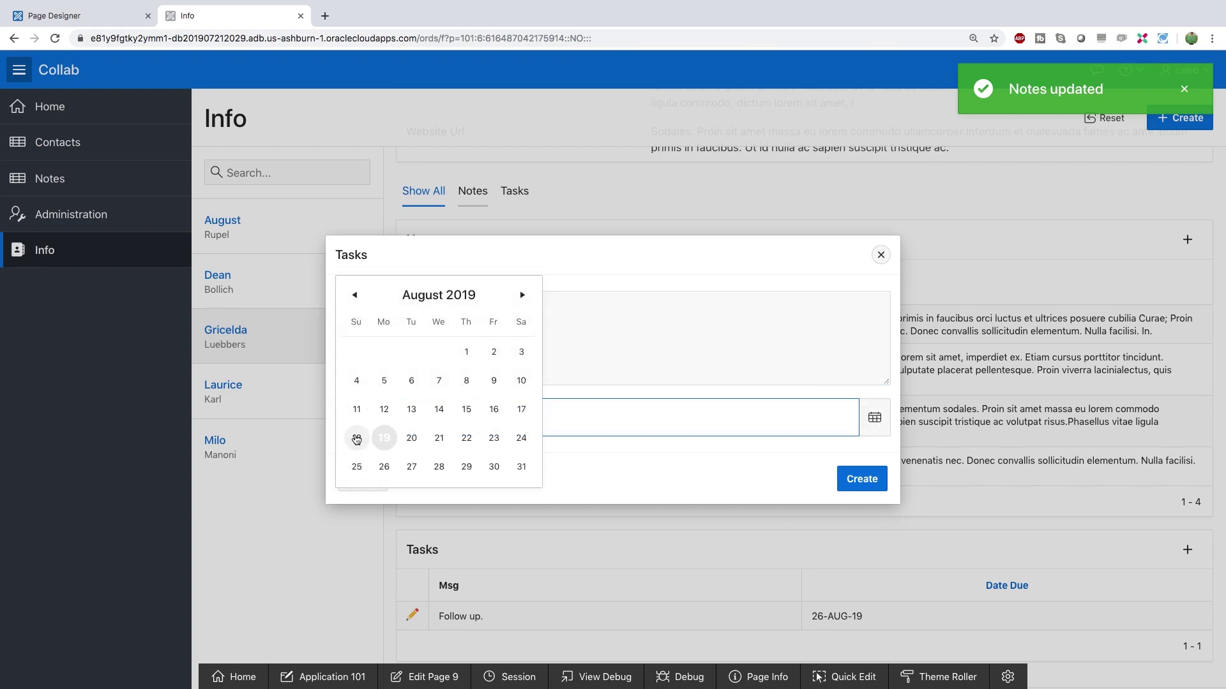
left_click(357, 437)
left_click(860, 481)
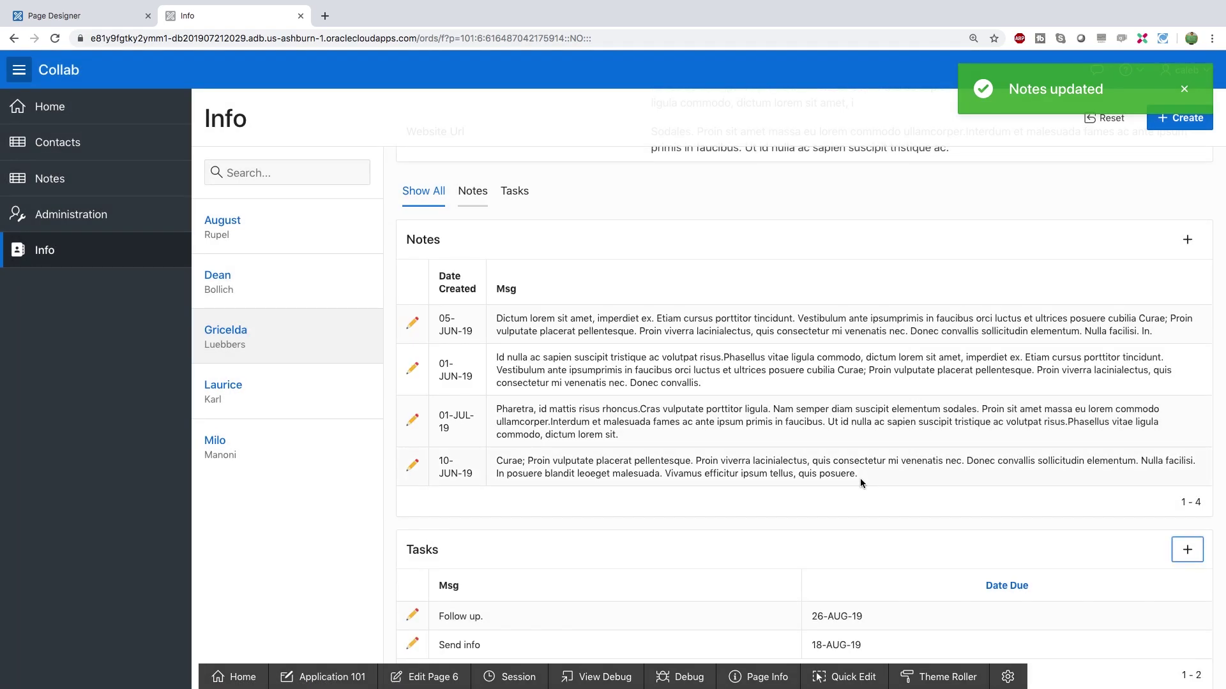
scroll(860, 477, "down", 2)
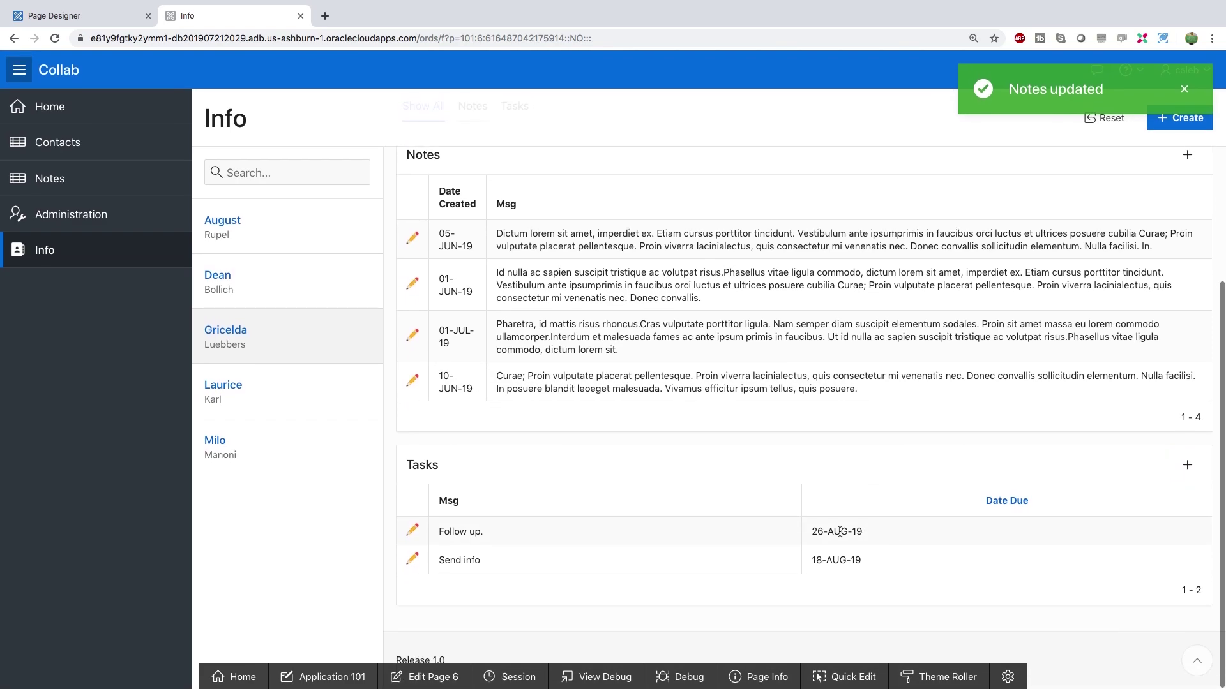
Step: Highlight the 26-AUG-19 and 18-AUG-19 due dates in the Tasks list
triple_click(836, 530)
left_click_drag(892, 564, 806, 563)
left_click(806, 564)
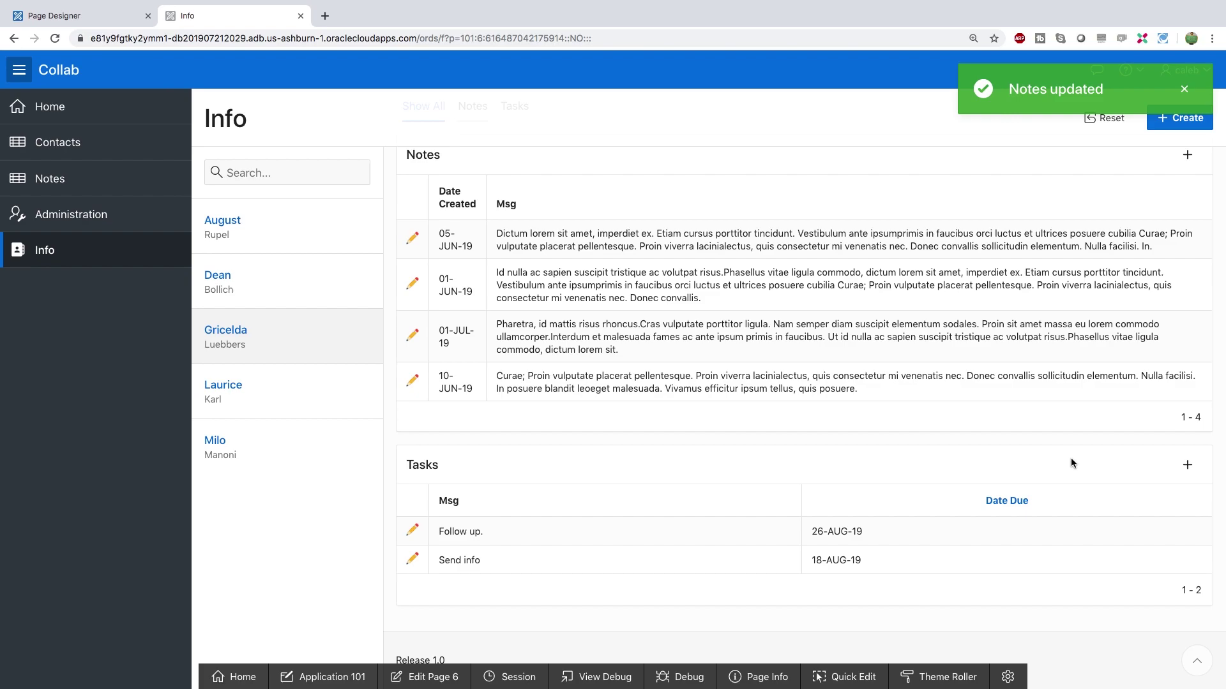
Step: Return to the Collab Home page, then bring up Page 1: Home in Page Designer
left_click(113, 110)
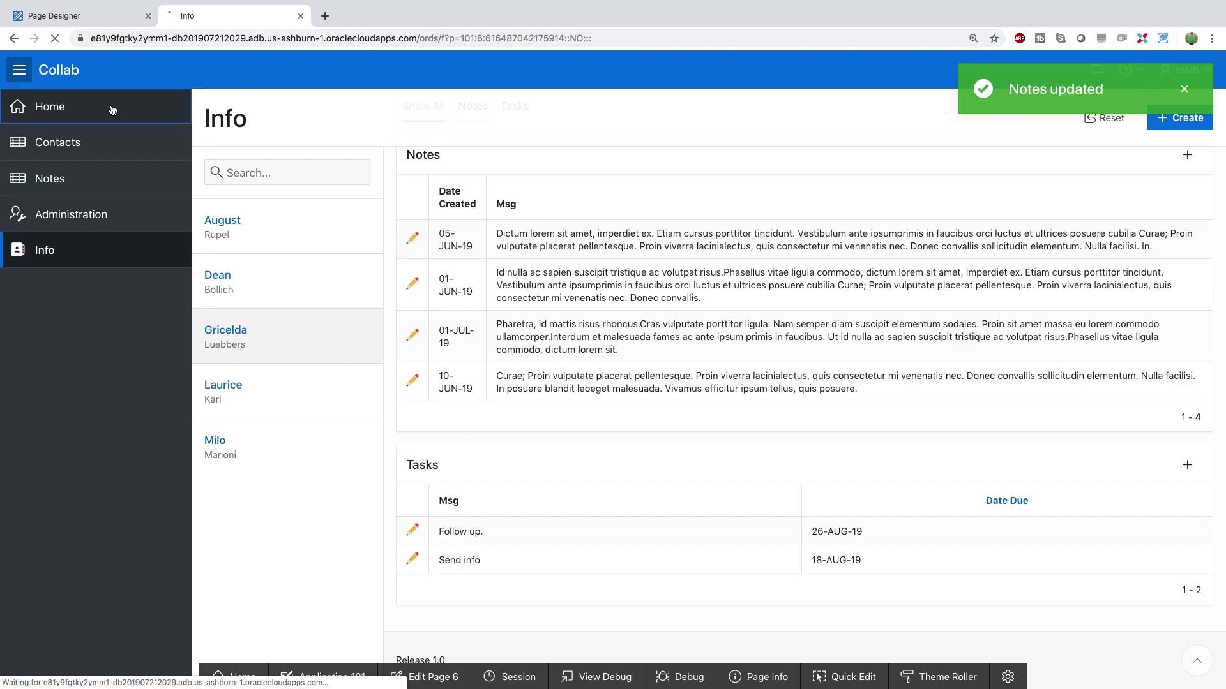
left_click(417, 677)
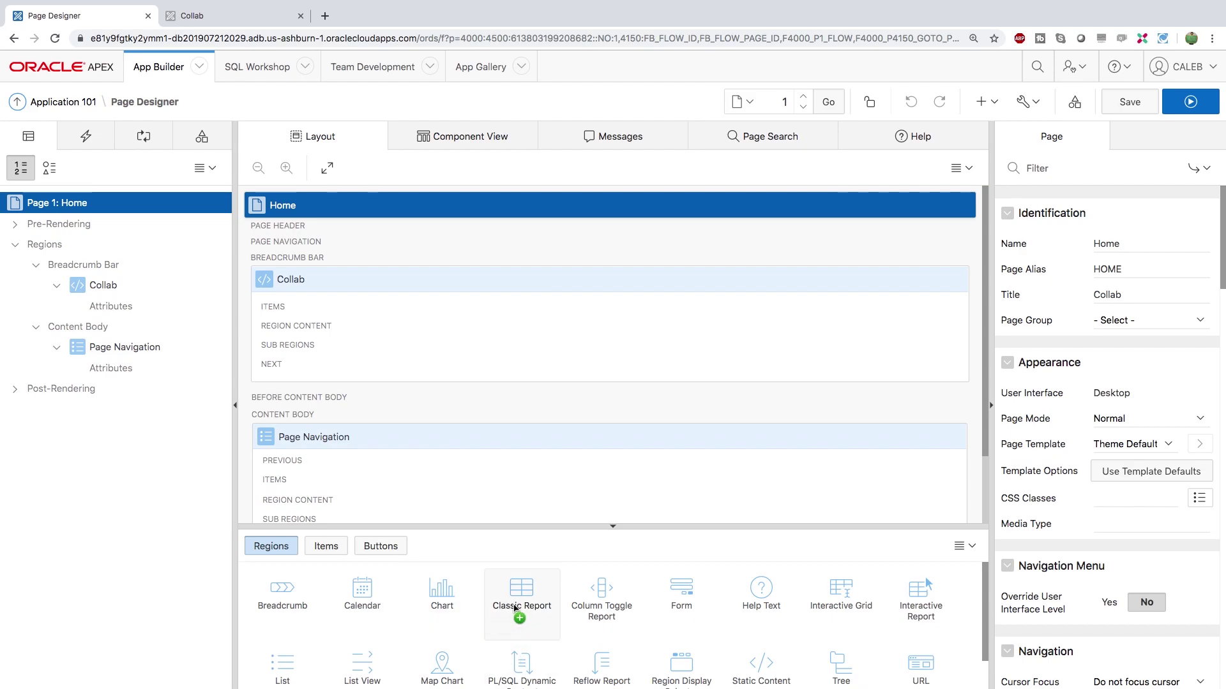
Step: Add an 'Overdue Tasks' classic report on the TASKS table to Content Body, then save and run
mouse_move(514, 594)
left_mouse_down()
mouse_move(308, 438)
mouse_move(293, 439)
left_mouse_up()
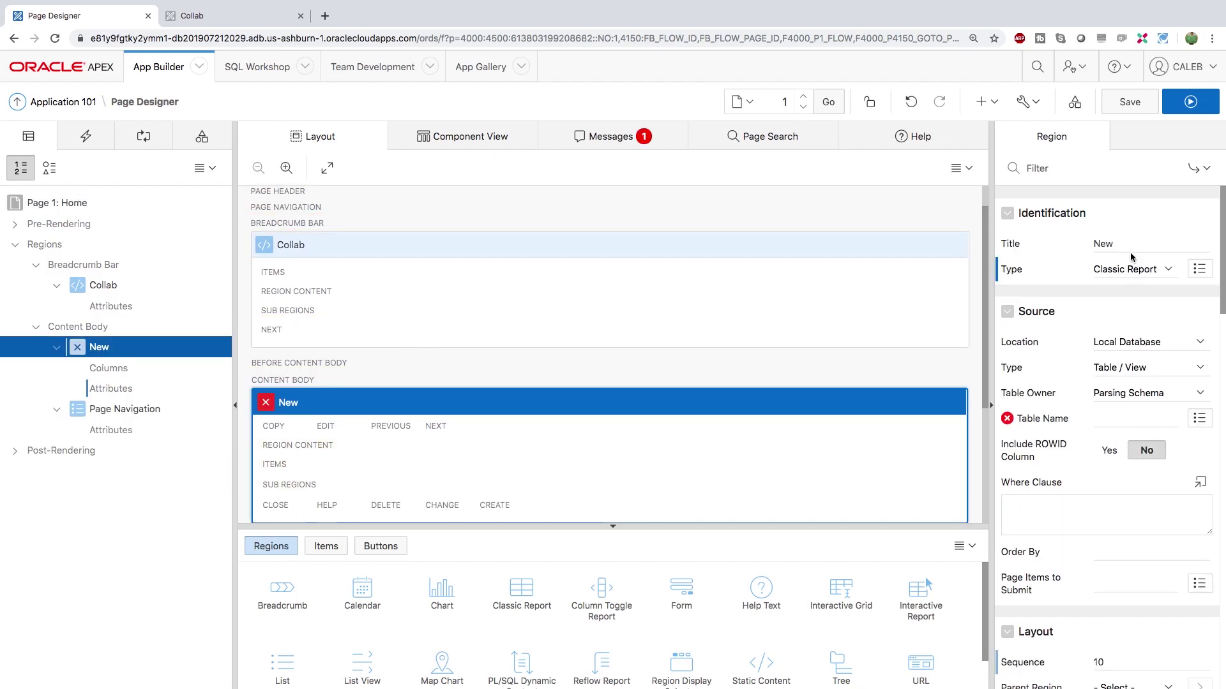
type("Overdue")
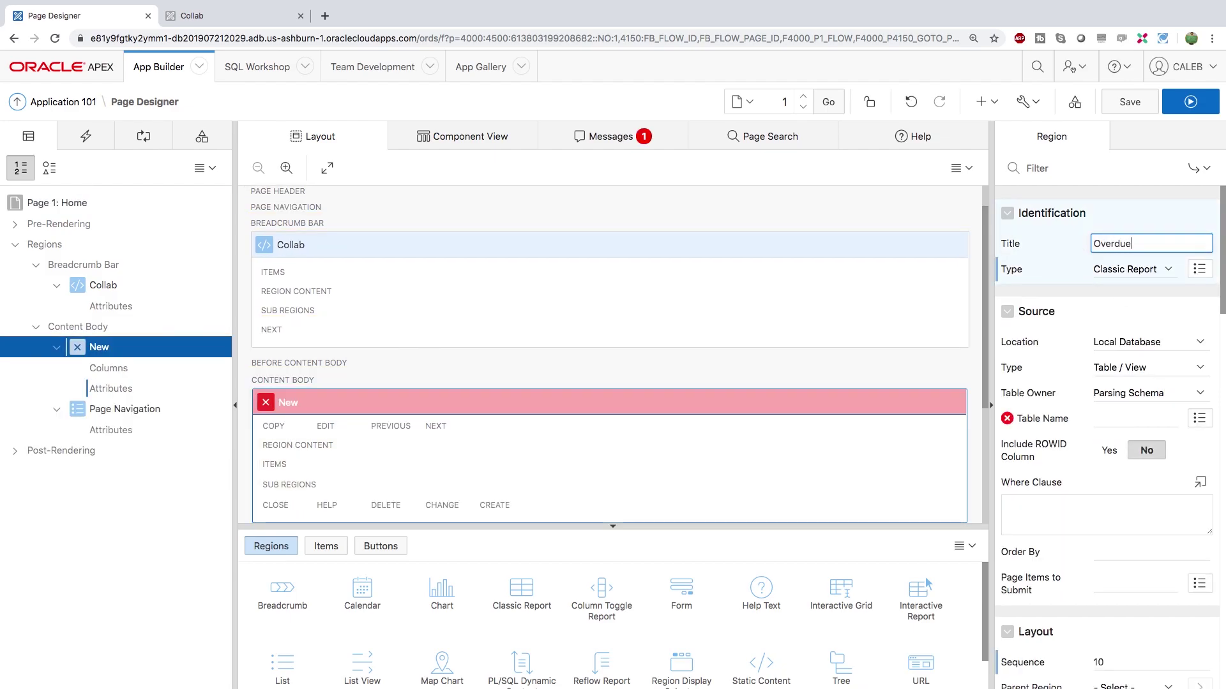
type(" Tasks")
left_click(1198, 417)
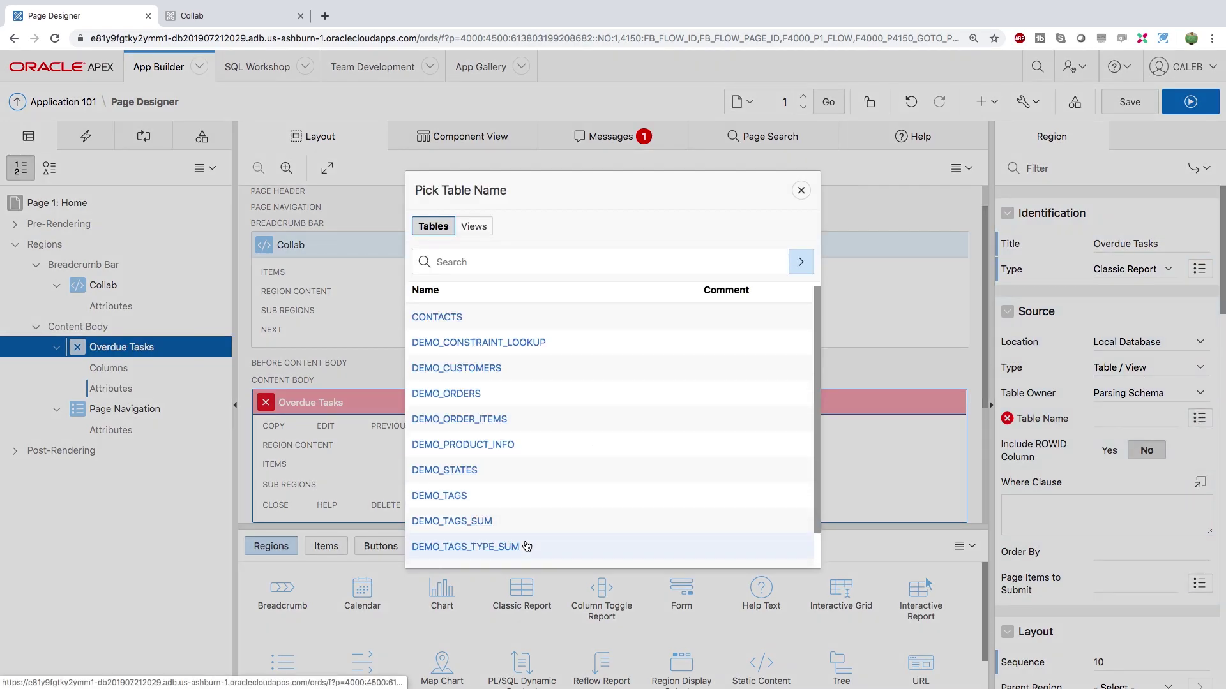
scroll(448, 537, "down", 1)
left_click(438, 558)
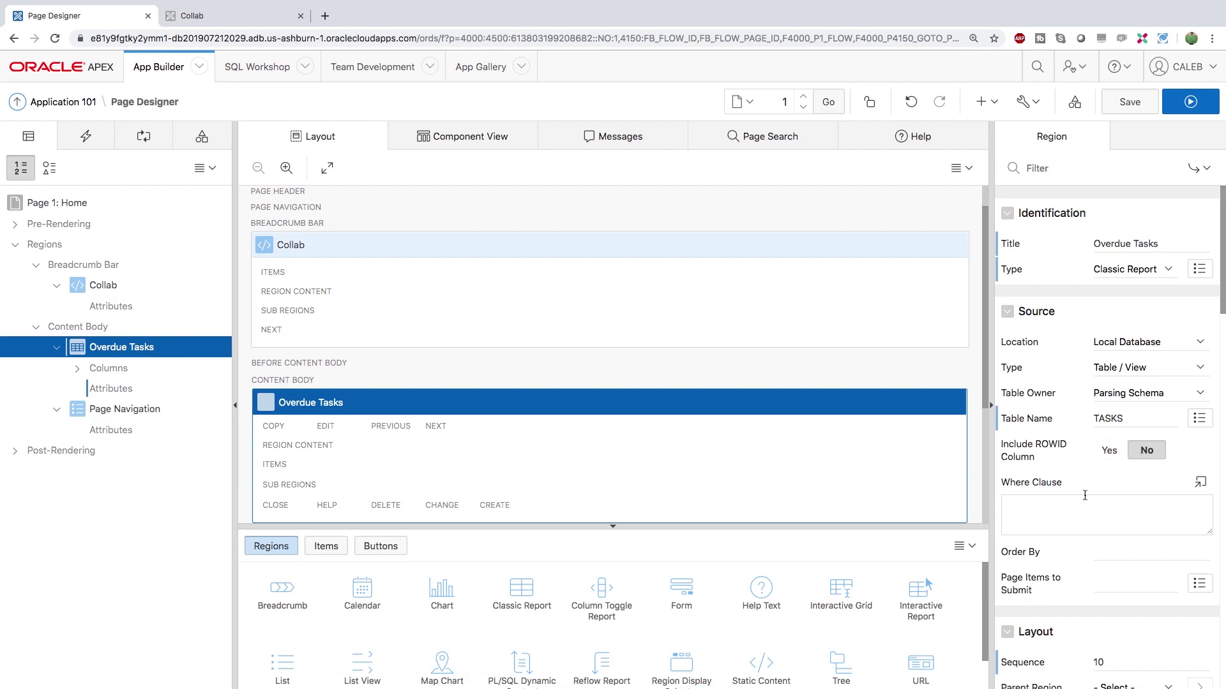
left_click(1067, 508)
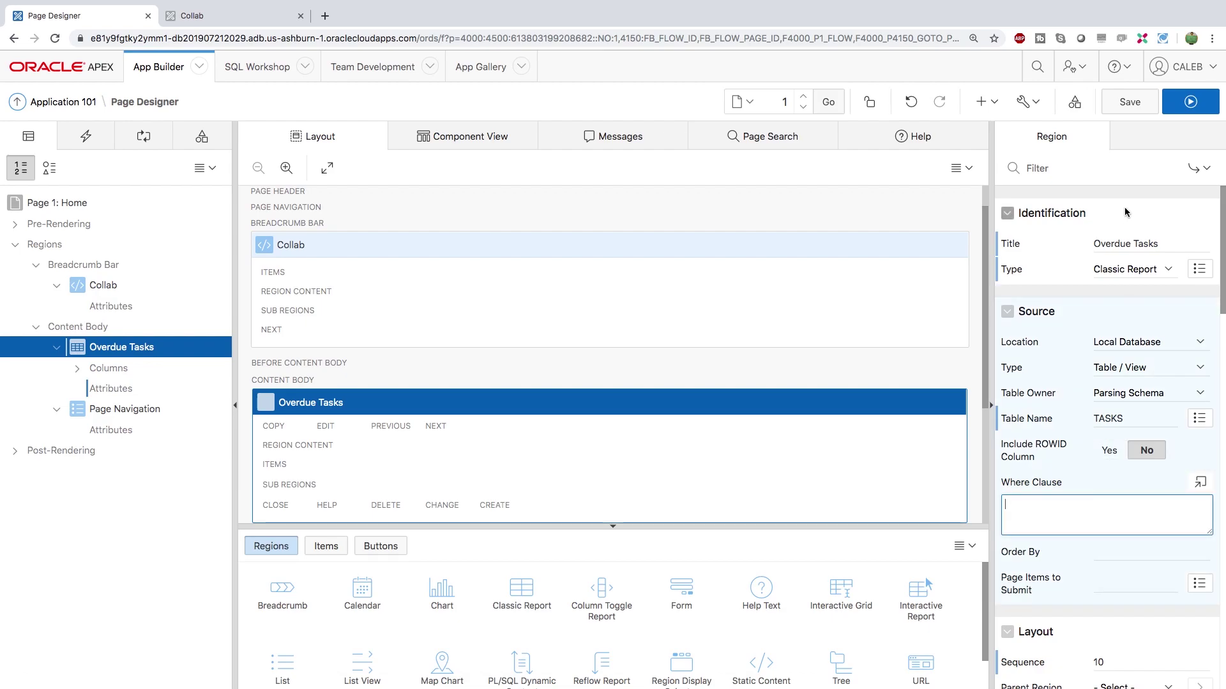
left_click(1130, 102)
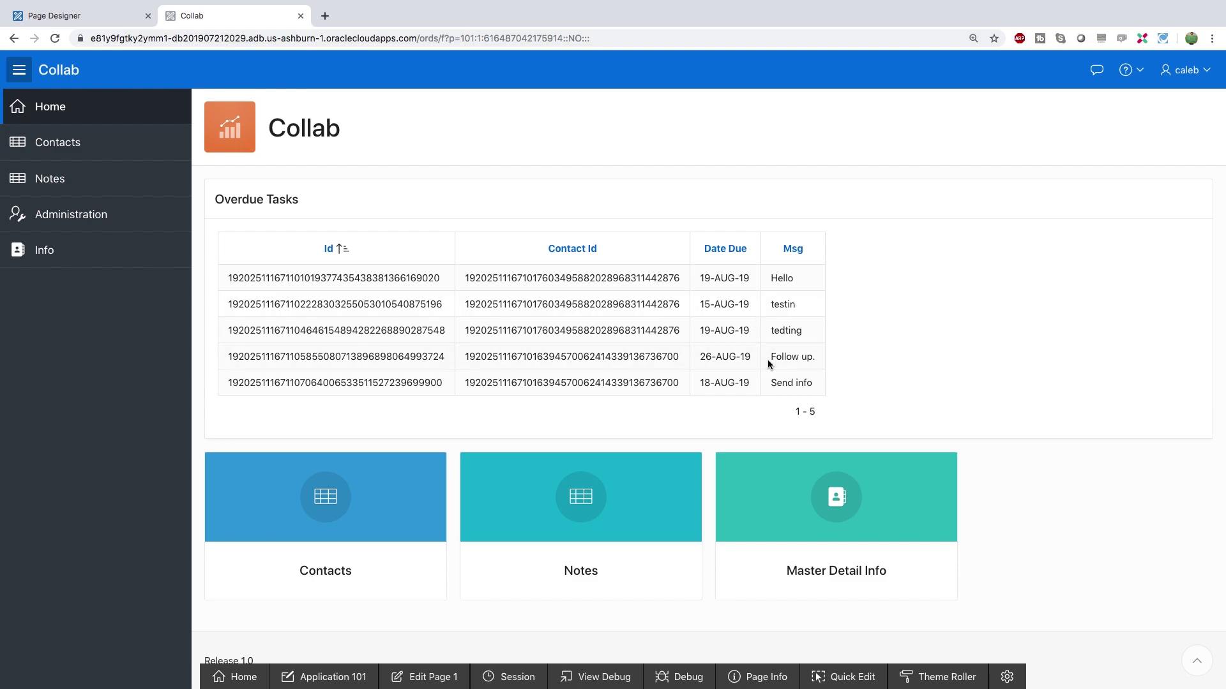
Step: Inspect the 'Follow up.' and 'Send info' rows in the report, then return to Page Designer
mouse_move(767, 357)
left_mouse_down()
mouse_move(822, 359)
mouse_move(770, 384)
left_mouse_up()
left_click(771, 385)
left_click(69, 23)
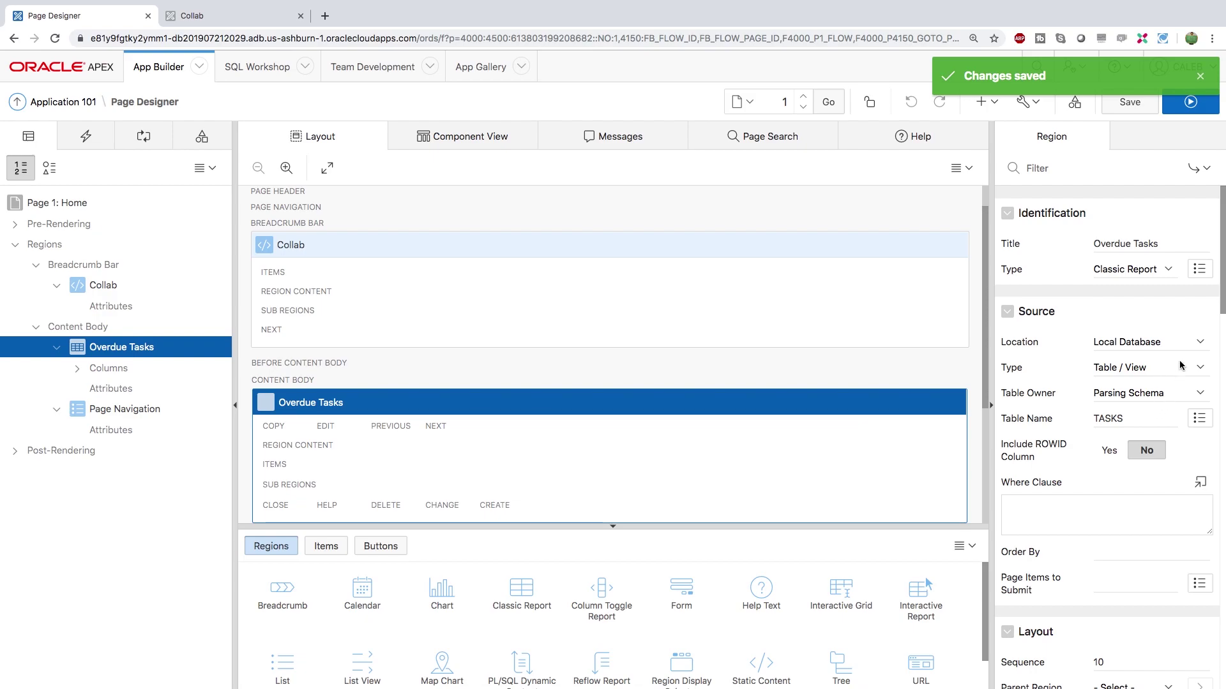
Step: Change the Overdue Tasks Source Type from Table / View to SQL Query
left_click(1200, 368)
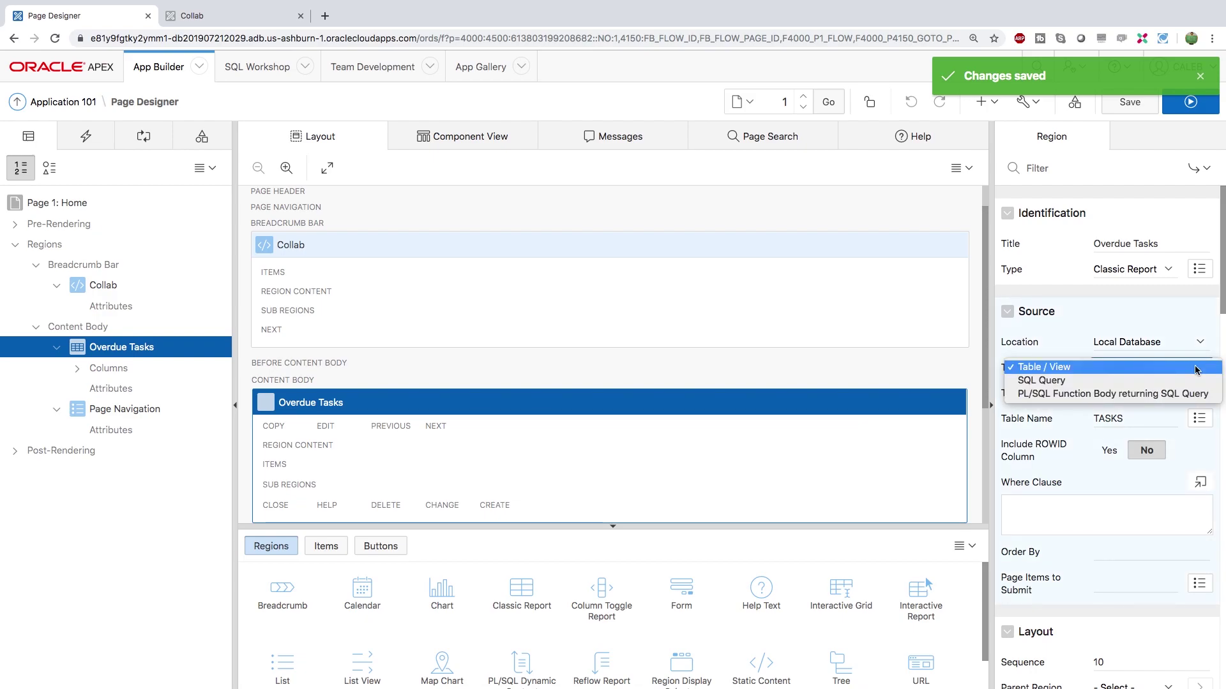
left_click(1160, 382)
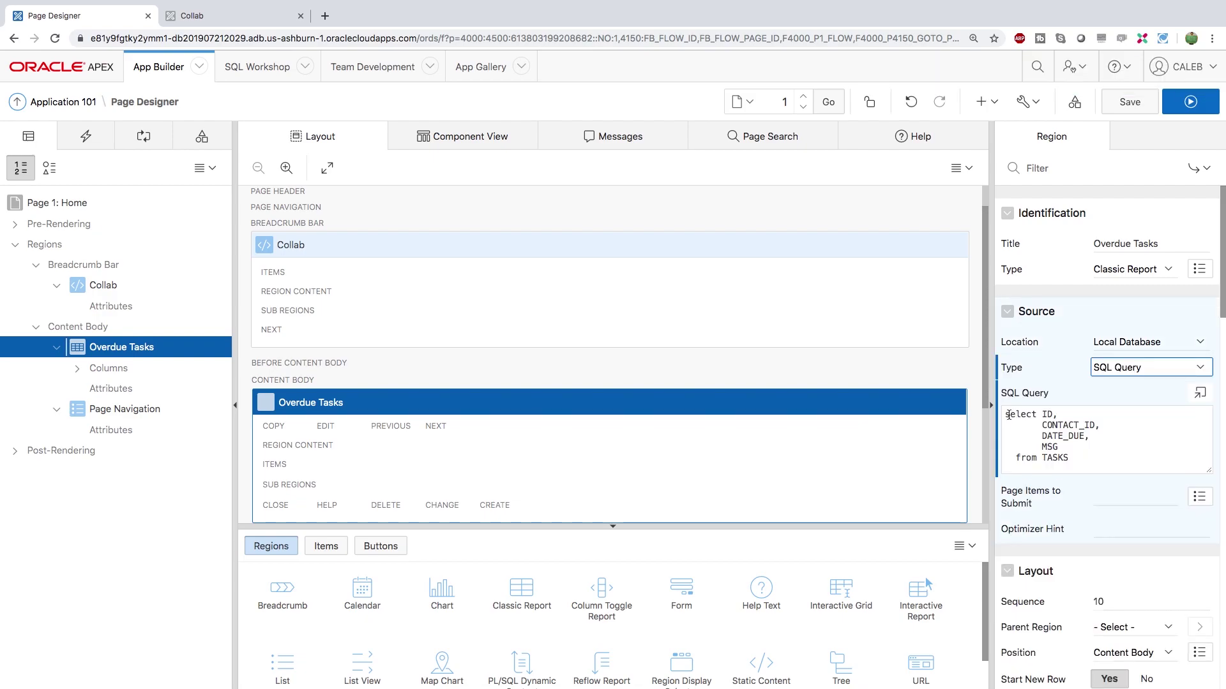
Step: Open the Overdue Tasks query in the code editor and alias TASKS as t
left_click(1200, 392)
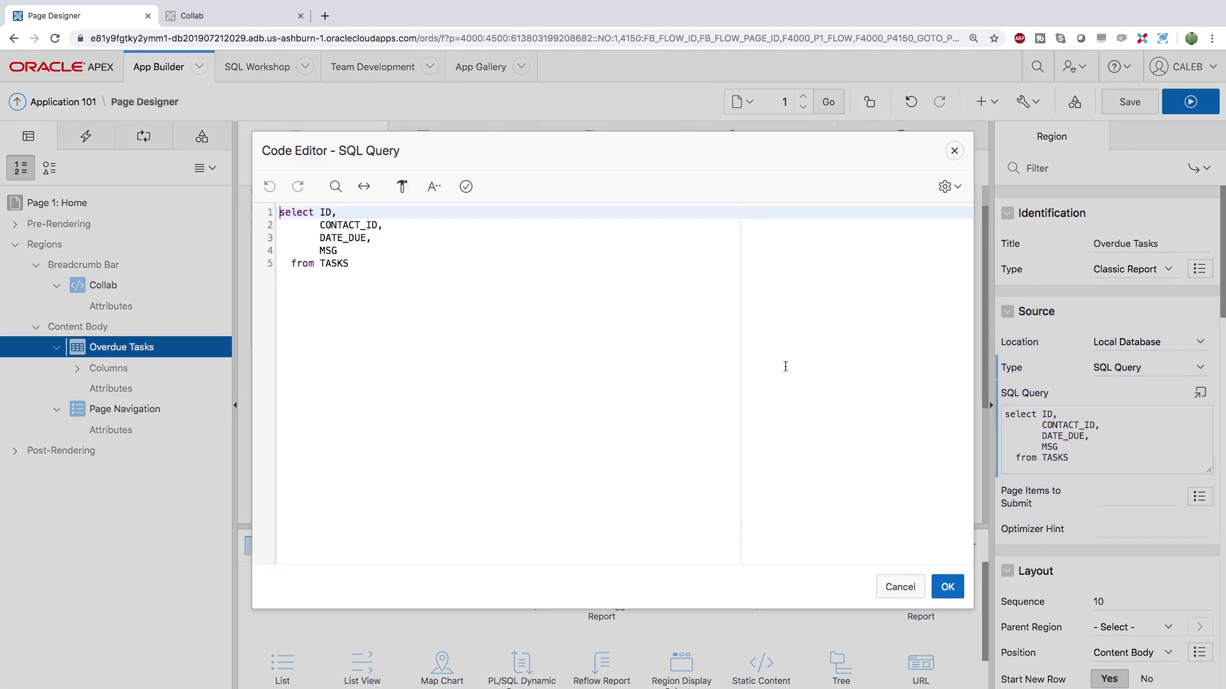
left_click(384, 273)
left_click_drag(372, 265, 320, 265)
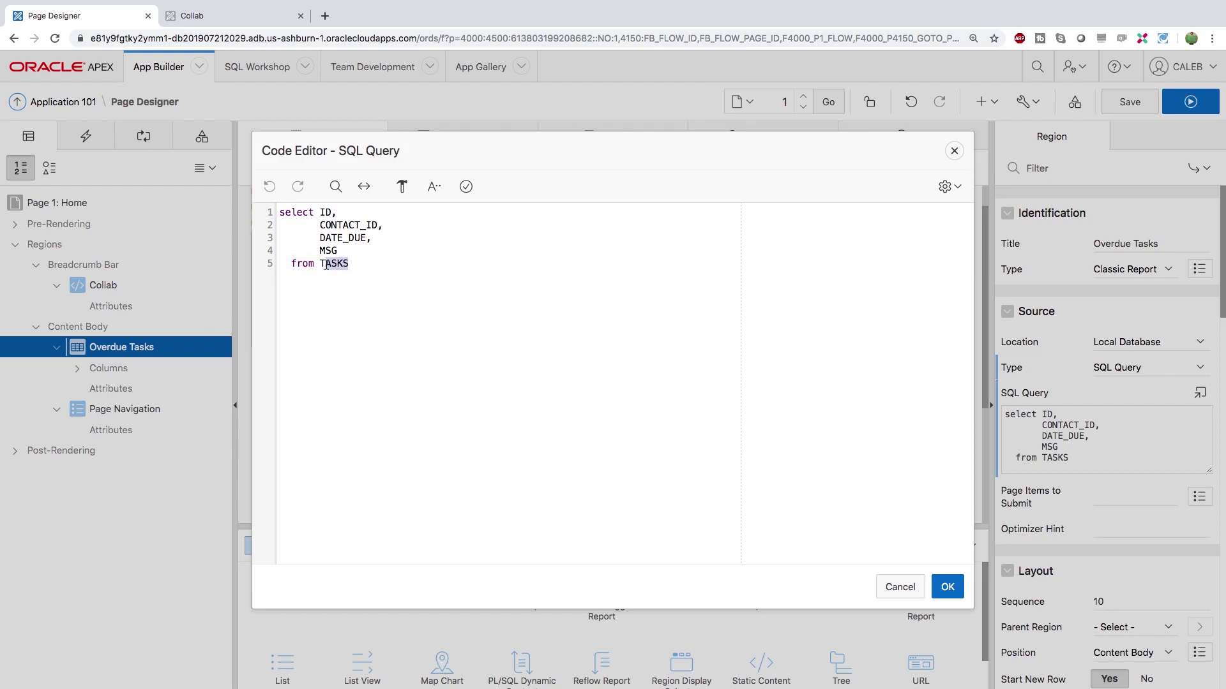
left_click(367, 262)
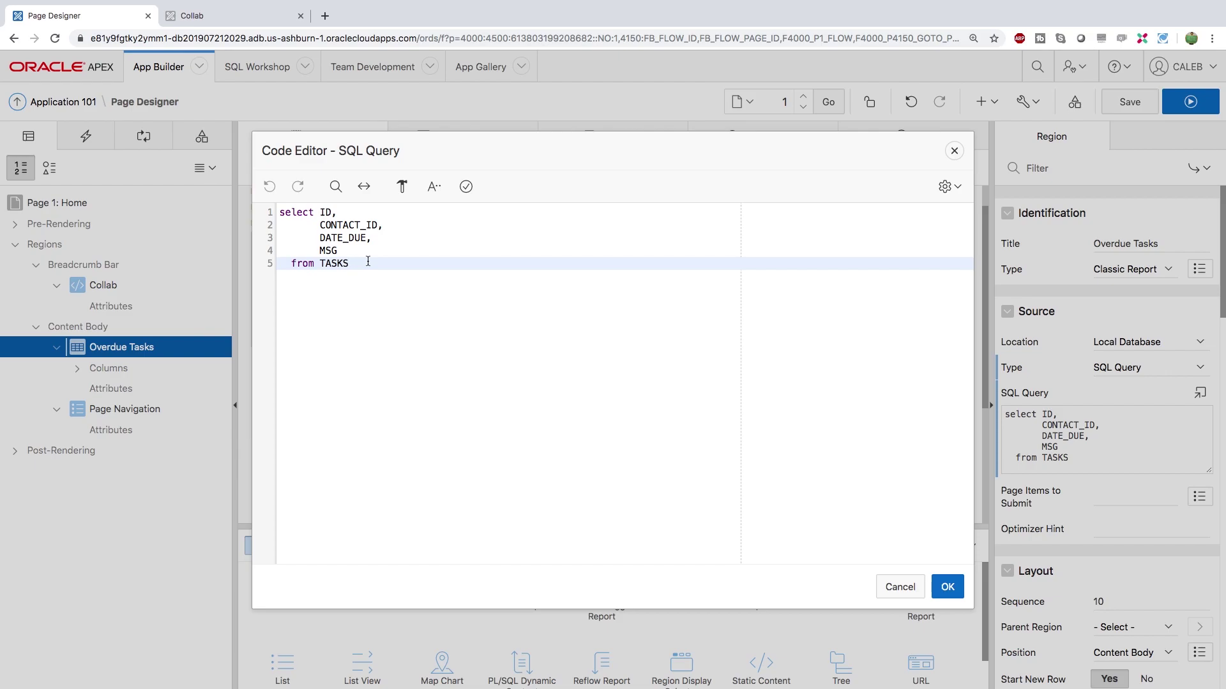
type("t, ")
type("C")
type("ONTACTS c")
Step: Prefix the ID, CONTACT_ID, DATE_DUE and MSG columns with t. and add a line after t.MSG
left_click(320, 212)
type("t")
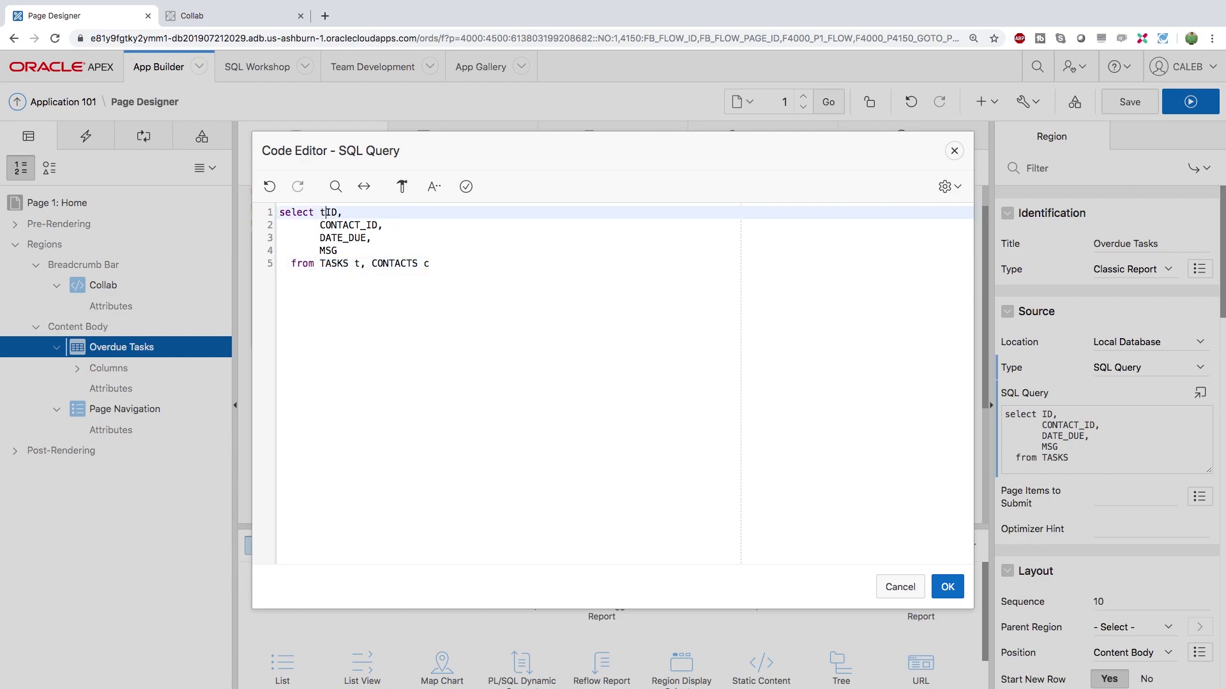
type(".")
key("Down")
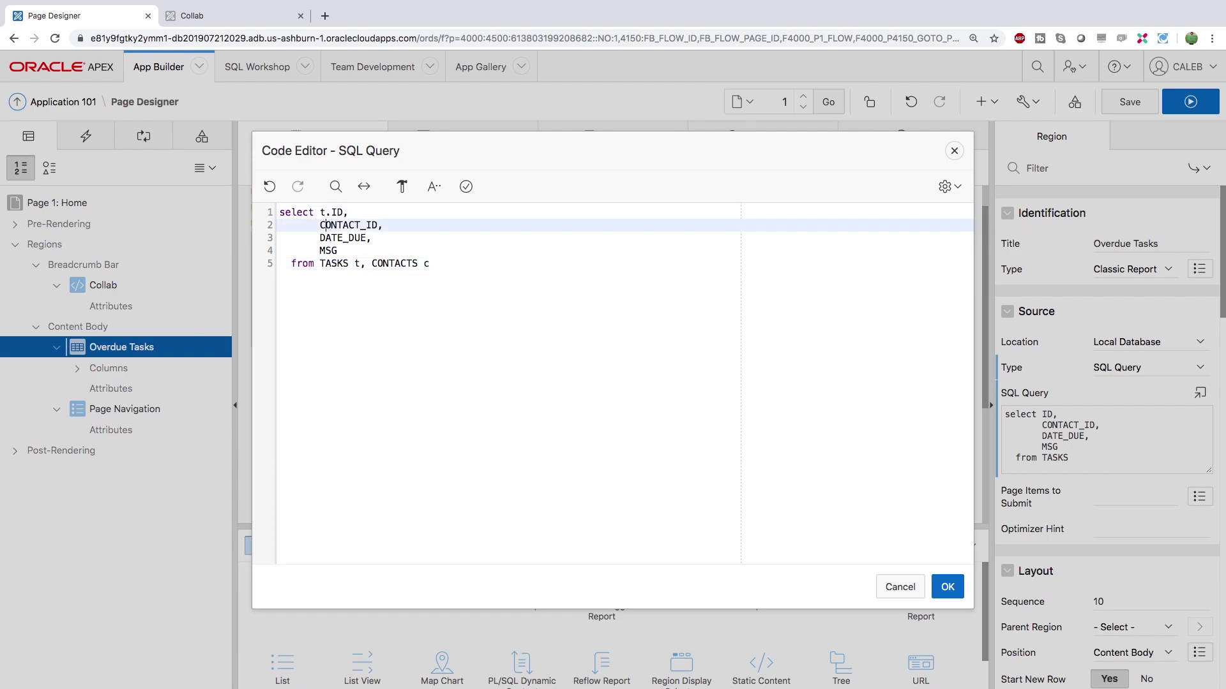
type("t.")
key("Down")
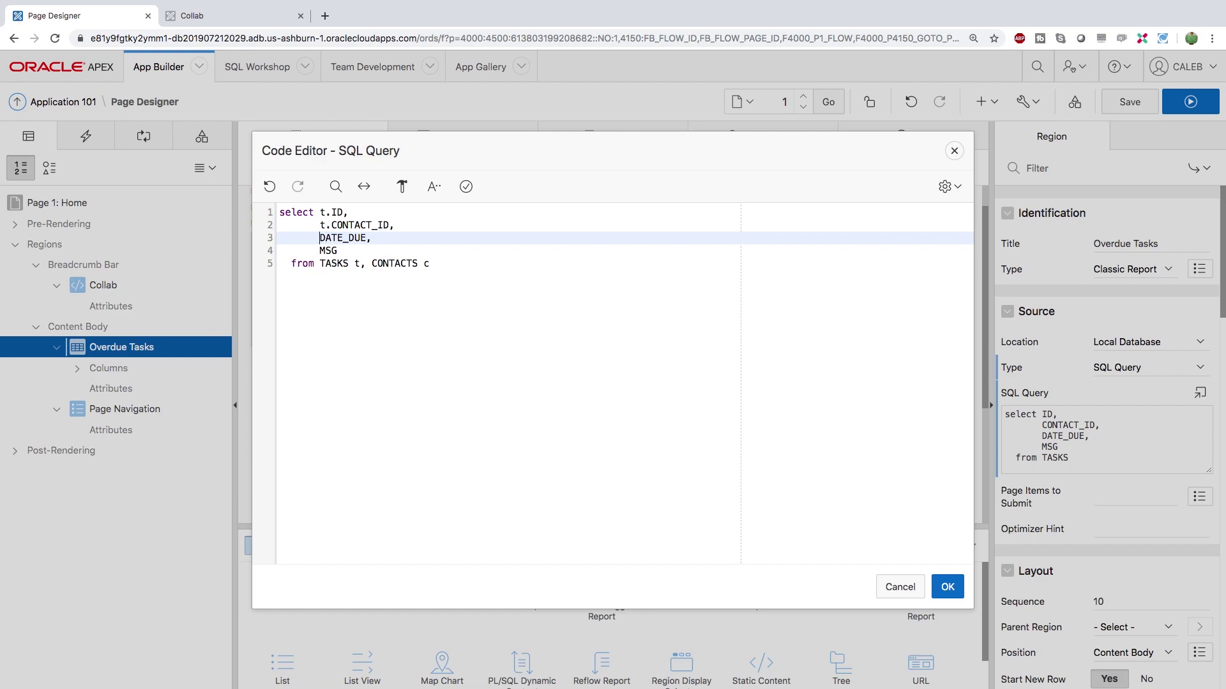
type("t.")
key("Down")
key("Down")
key("Up")
type("t")
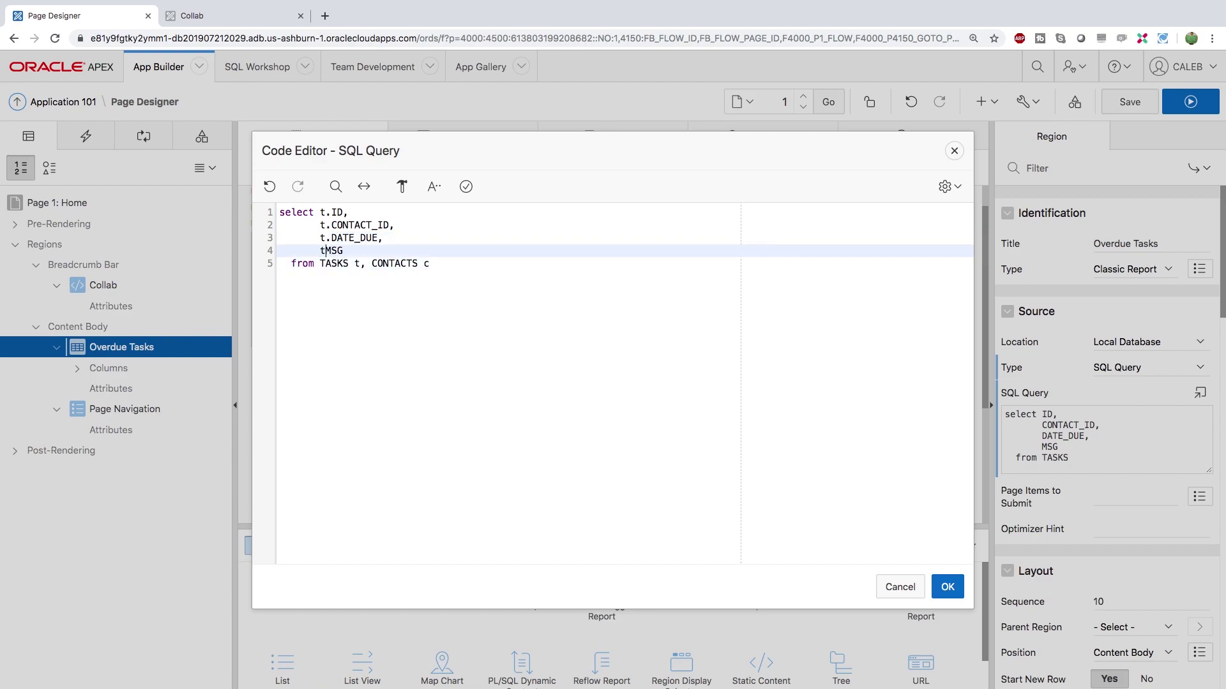
type(".")
left_click_drag(450, 265, 380, 266)
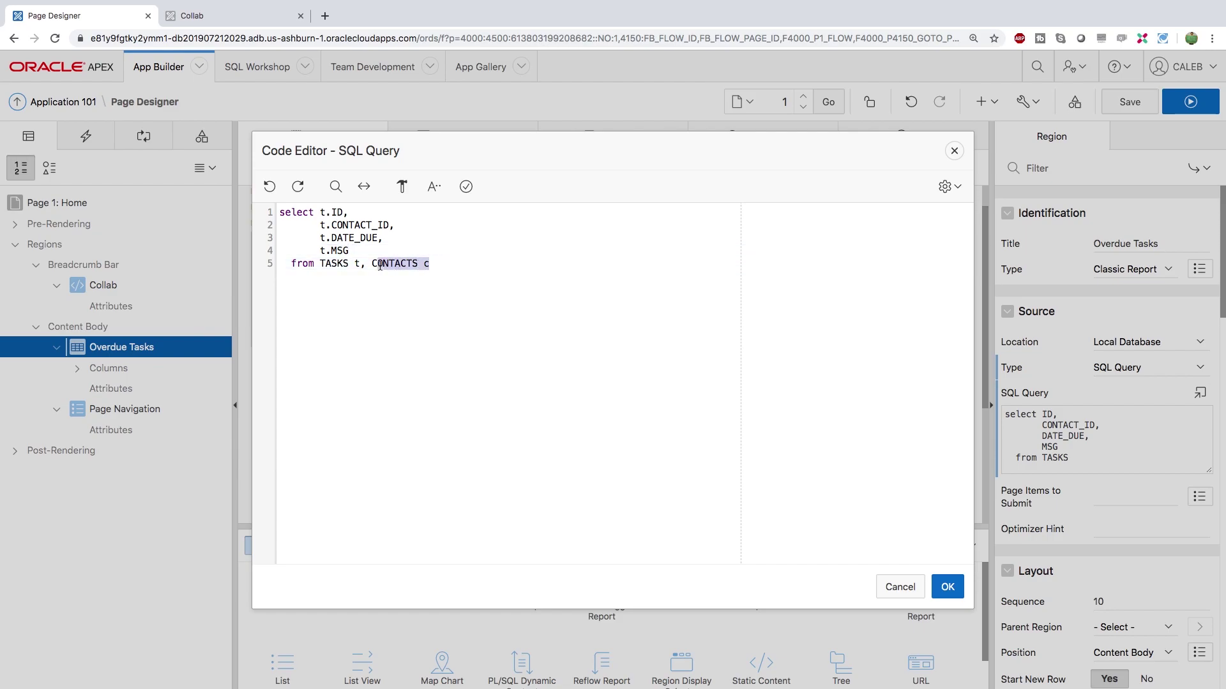
left_click(379, 264)
key("Up")
key("Return")
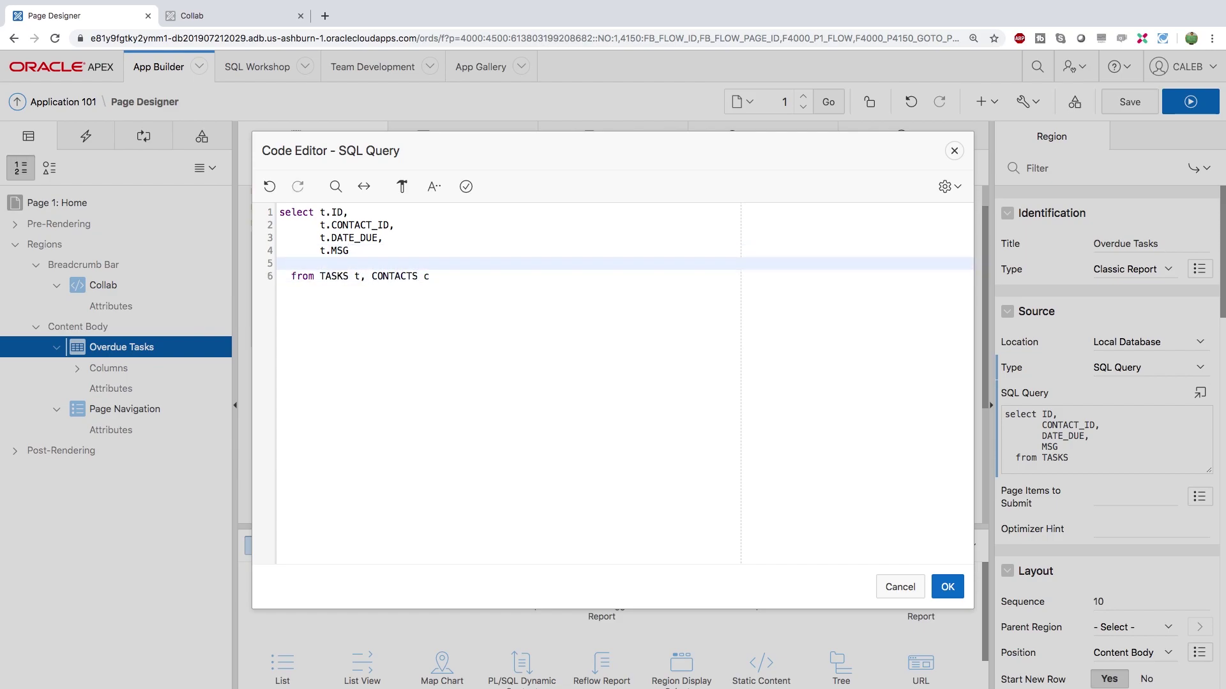
type("c.")
type("FIRST_NAME,")
Step: Add the contact FIRST_NAME and LAST_NAME columns and CONTACTS c to the query
key("Return")
type("c.")
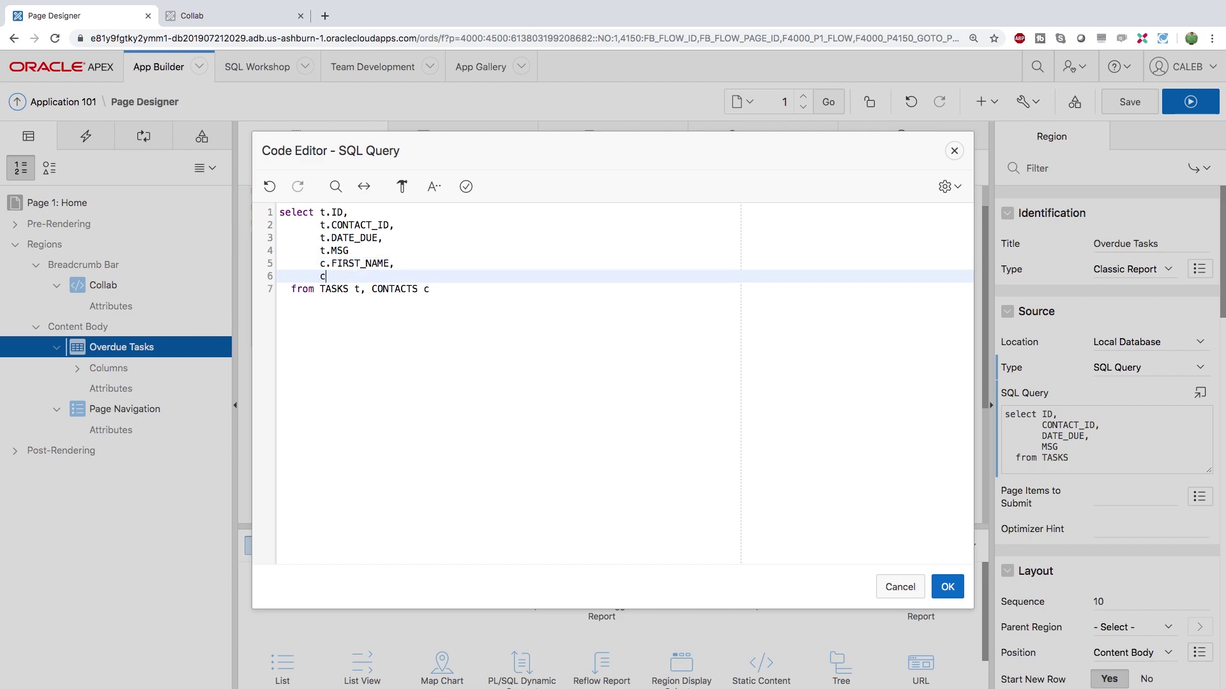
type("LAST_")
type("NAME")
left_click(354, 289)
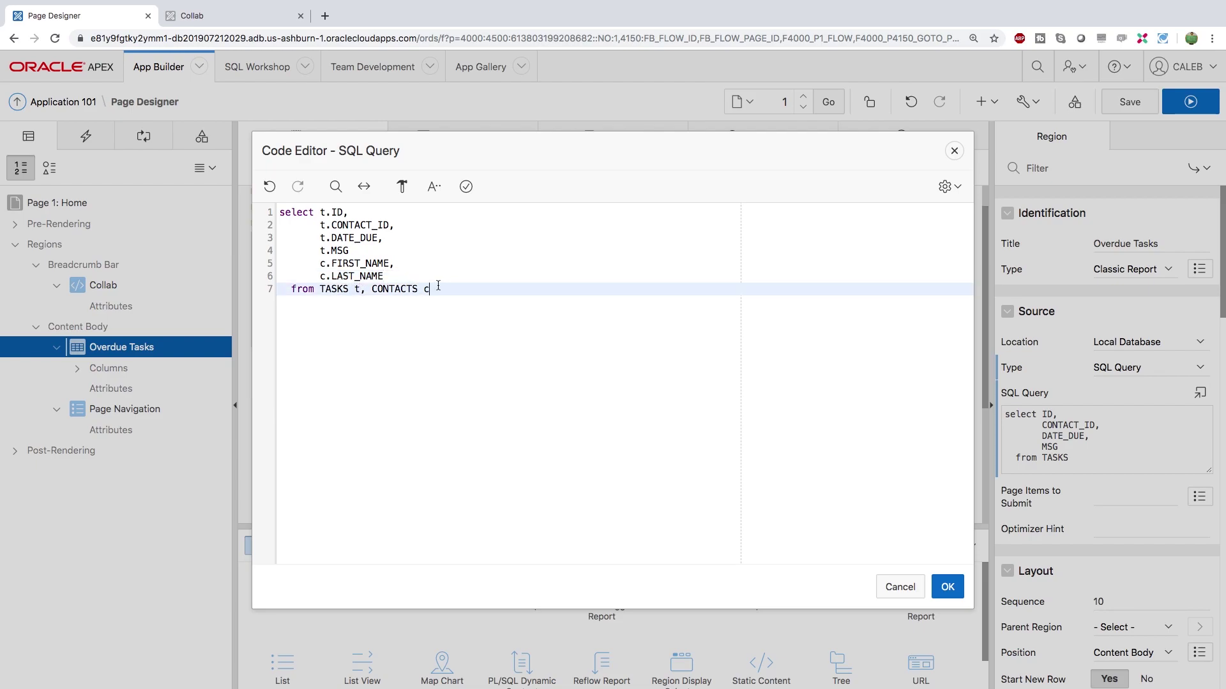
key("Up")
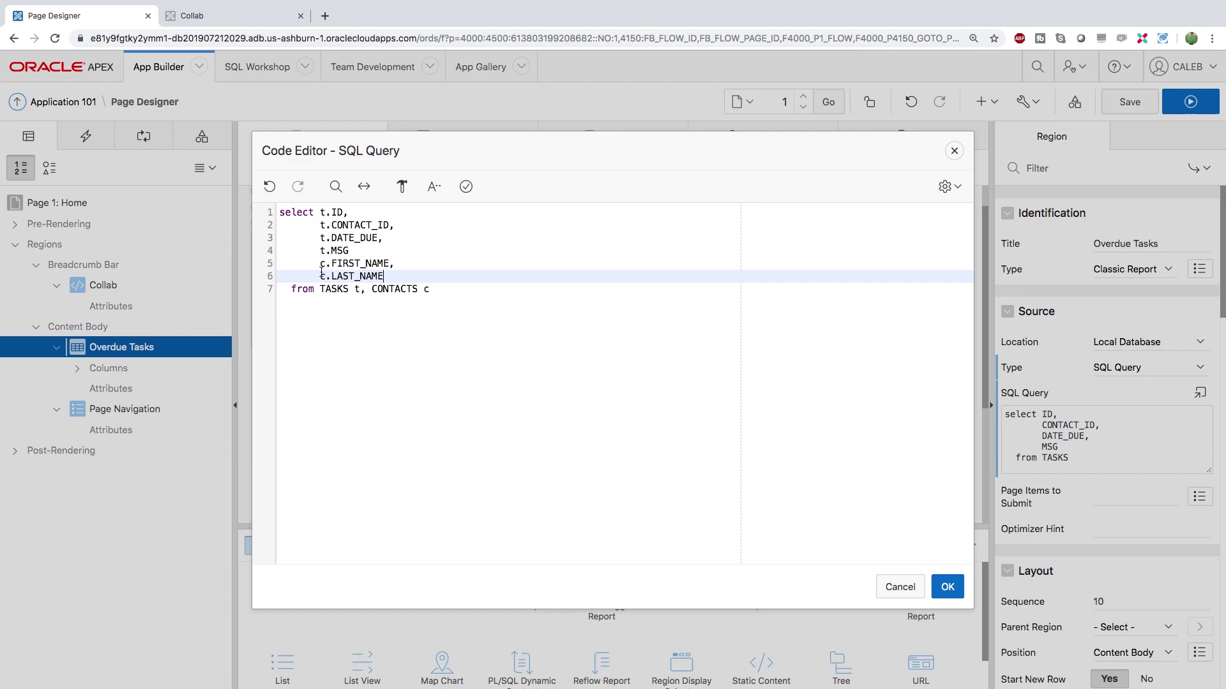
left_click_drag(364, 247, 329, 204)
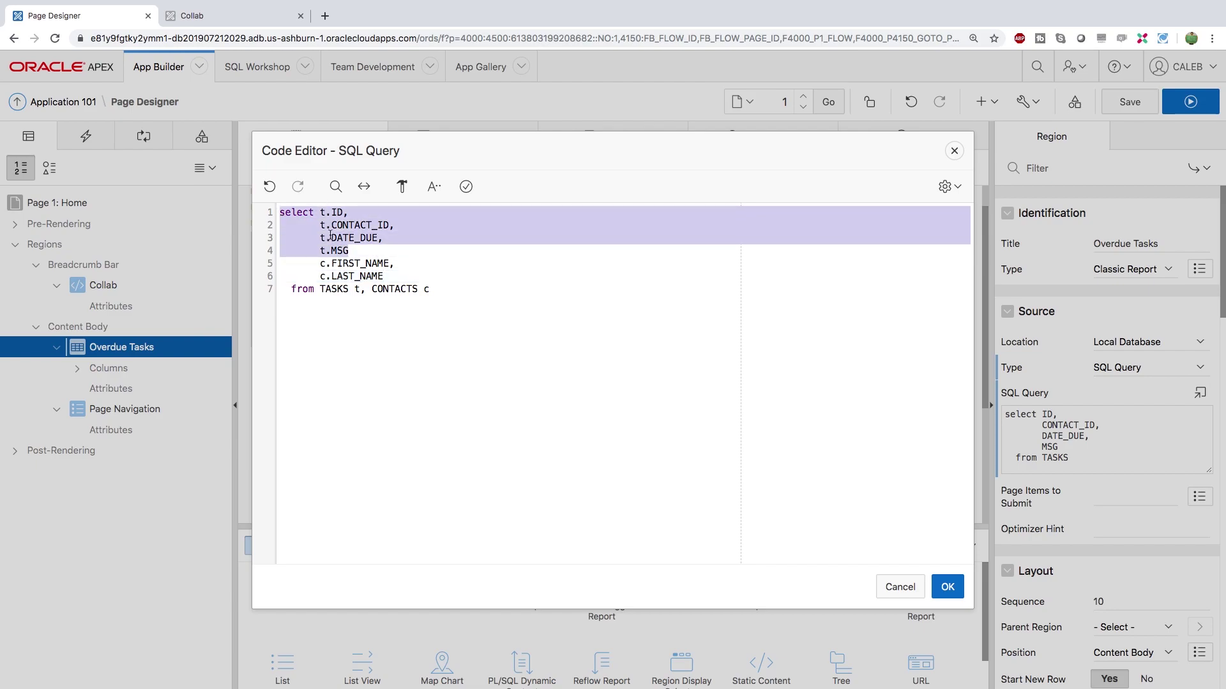
left_click_drag(320, 264, 388, 276)
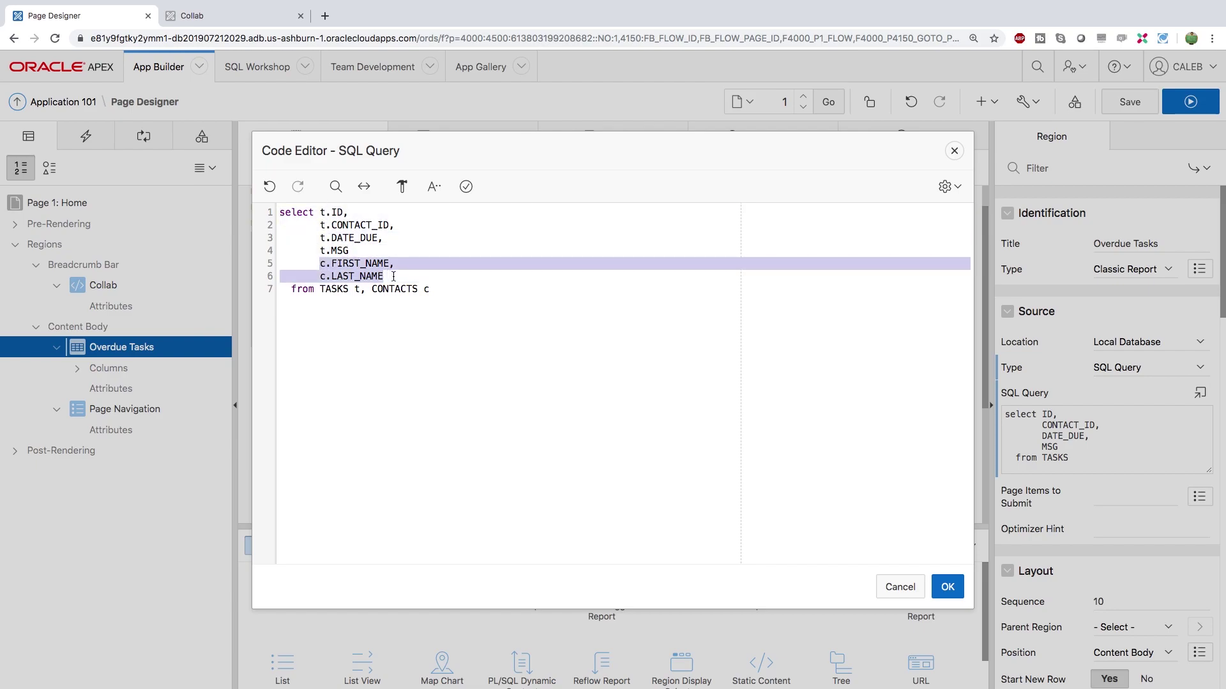
Step: Add a where condition joining tasks to contacts on contact_id
left_click(435, 287)
key("Return")
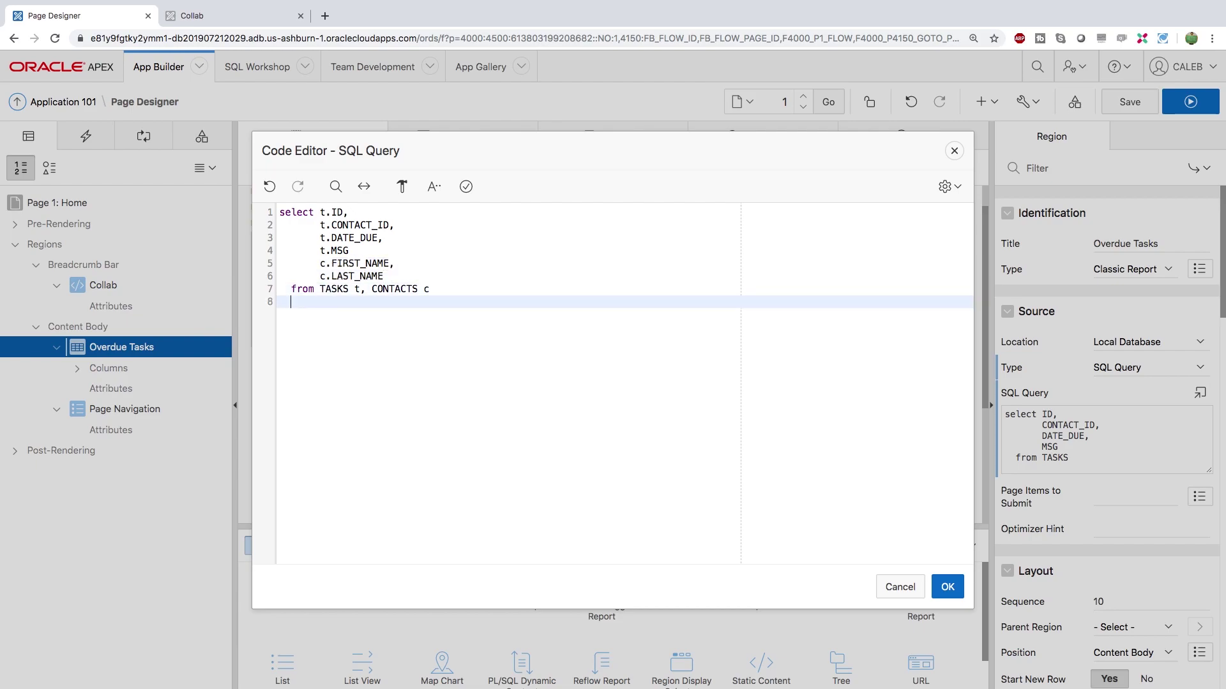
type("WHERE")
type(" contact_")
type("id")
key("alt+Left")
type("t.")
left_click(427, 304)
type("=")
type("id")
type("c")
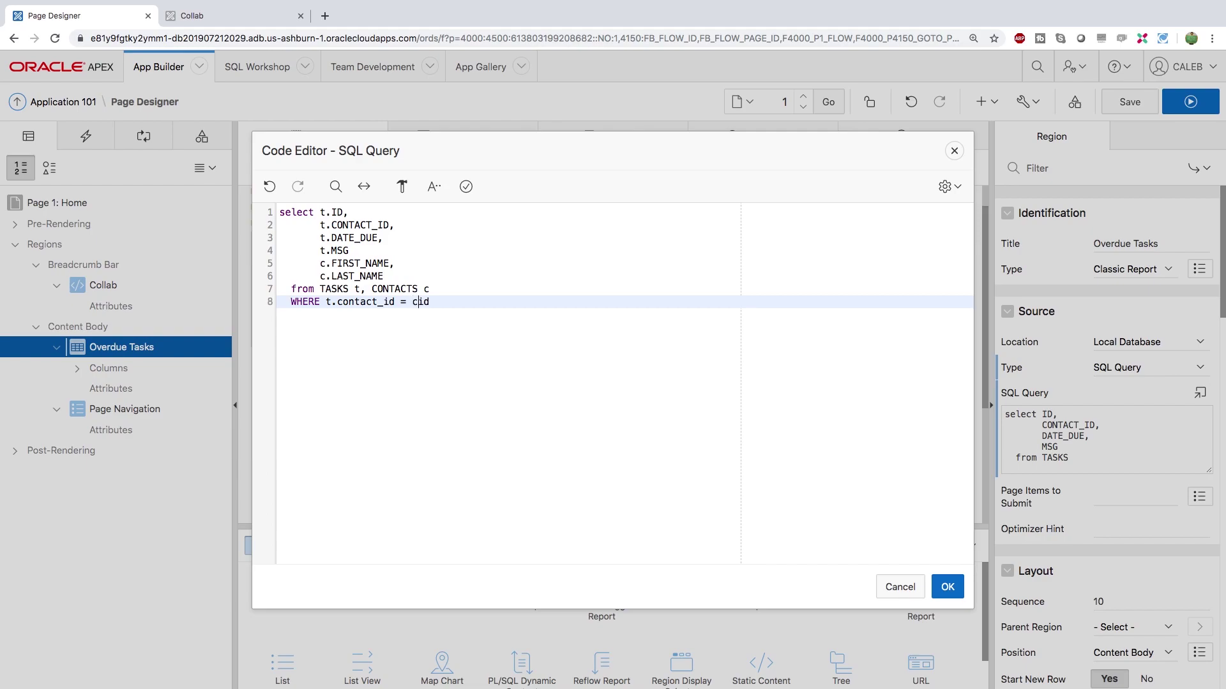
type(".")
Step: Validate the query, fix the error after t.MSG, and apply the joined query
left_click(466, 187)
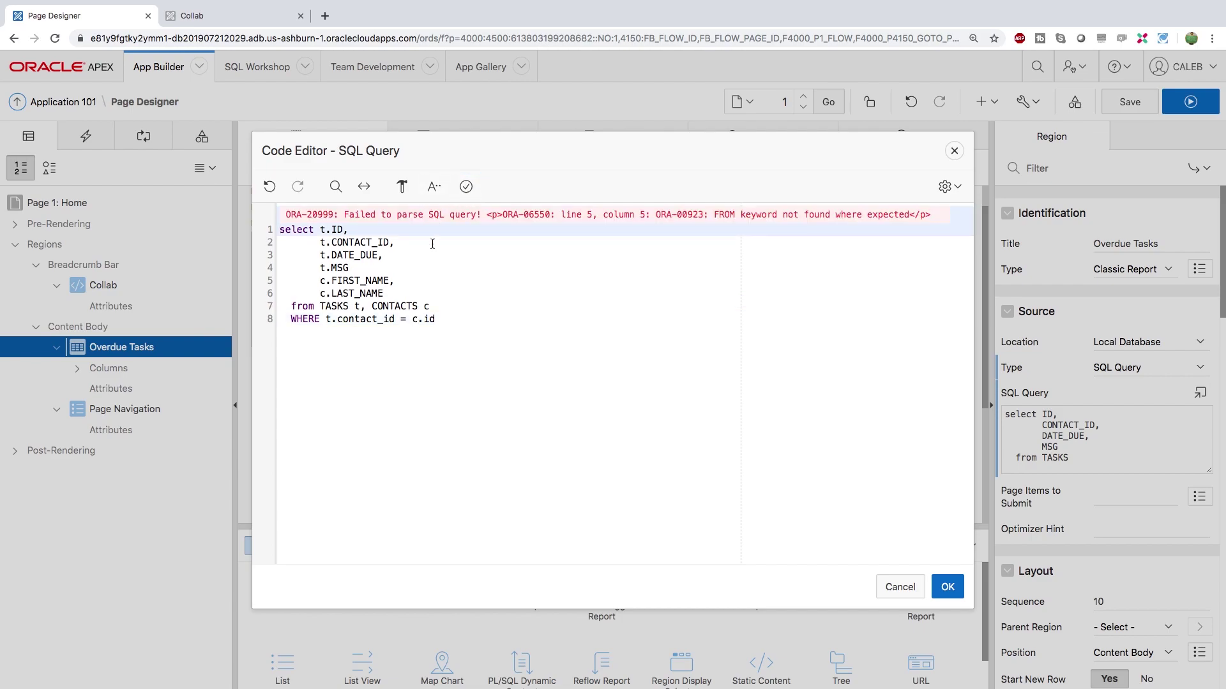
left_click(356, 271)
type(",")
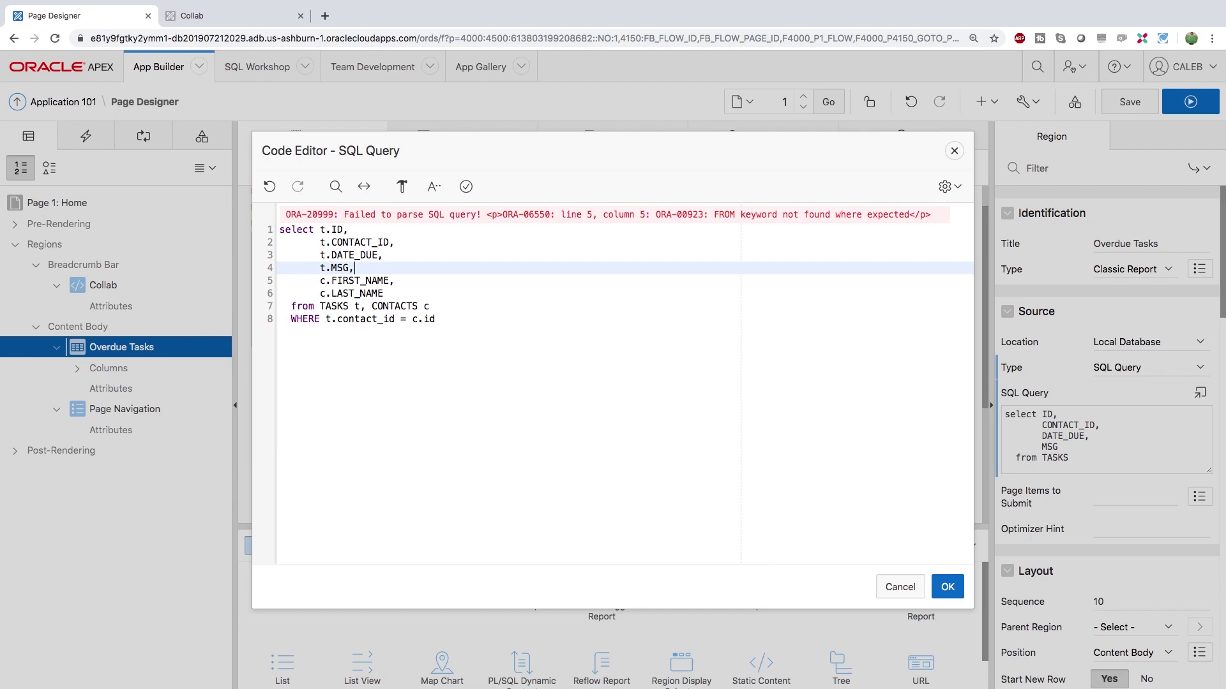
left_click(466, 187)
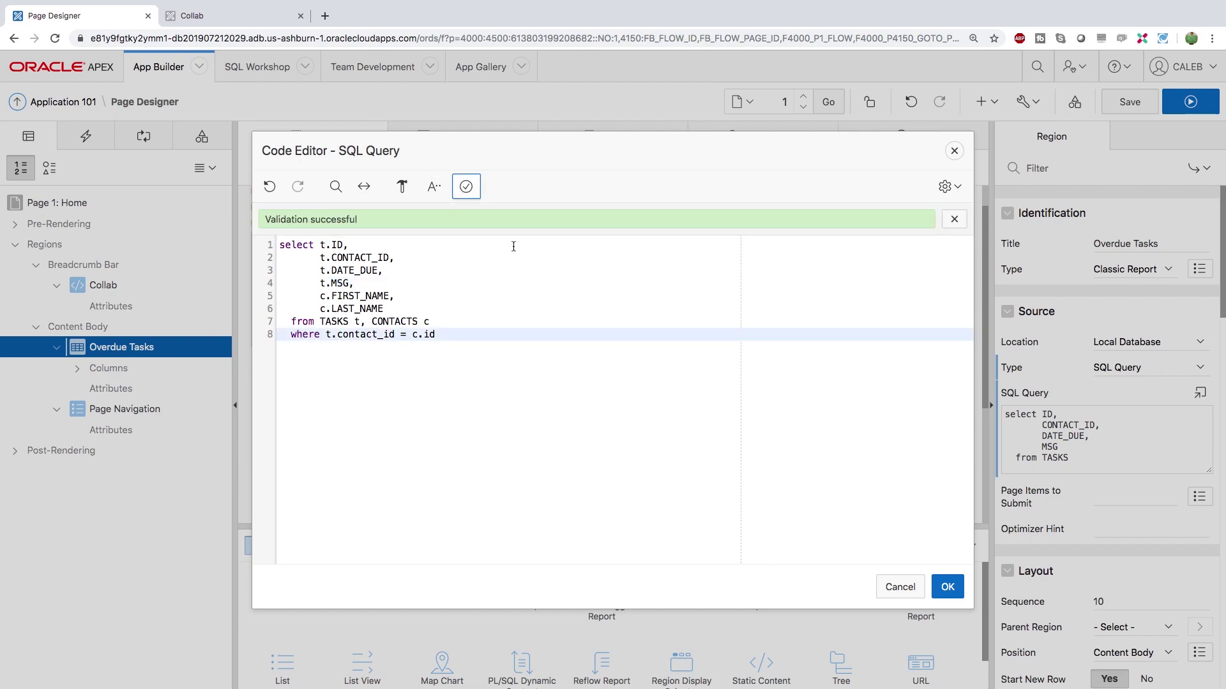
left_click(948, 588)
Step: Run the page, then delete t.ID and t.CONTACT_ID from the query
left_click(1190, 101)
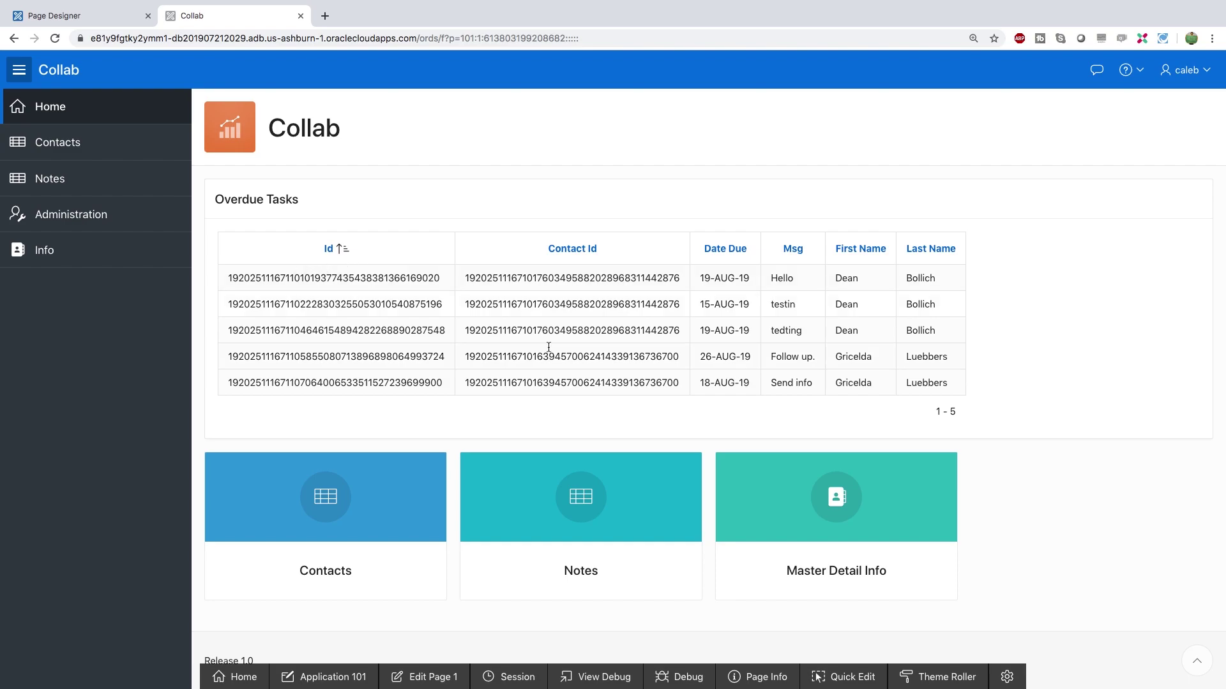
left_click(106, 16)
scroll(1038, 416, "up", 2)
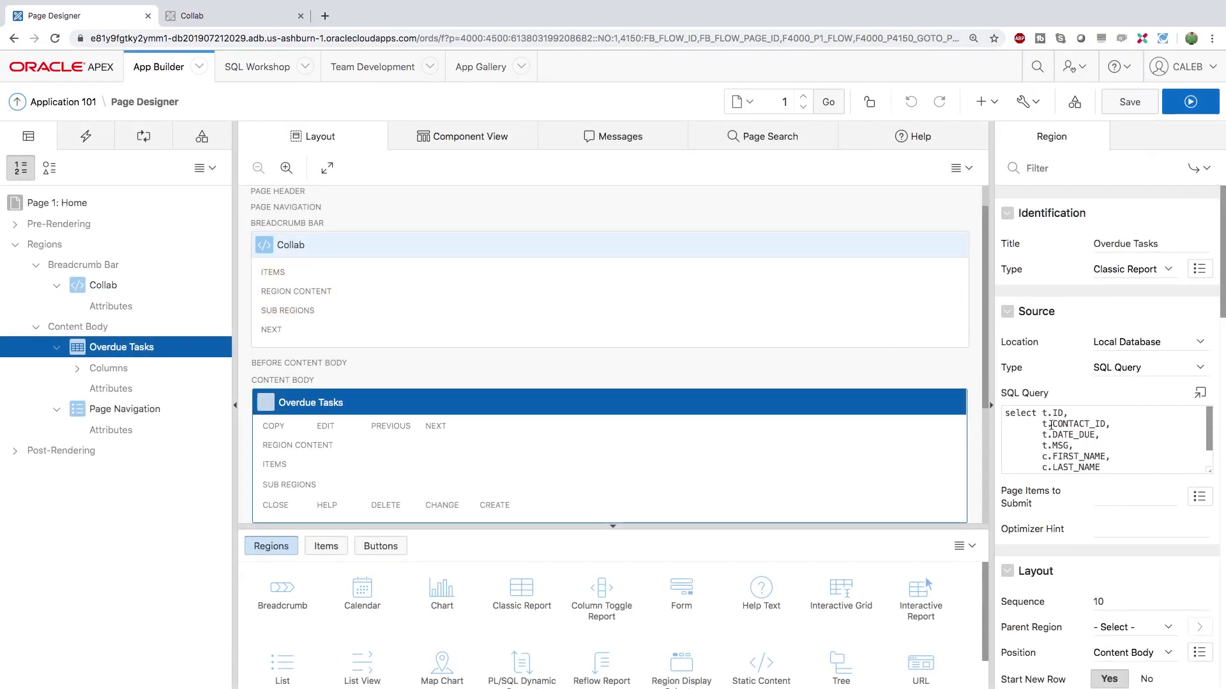
left_click(1110, 426)
left_click_drag(1109, 425, 1039, 414)
key("BackSpace")
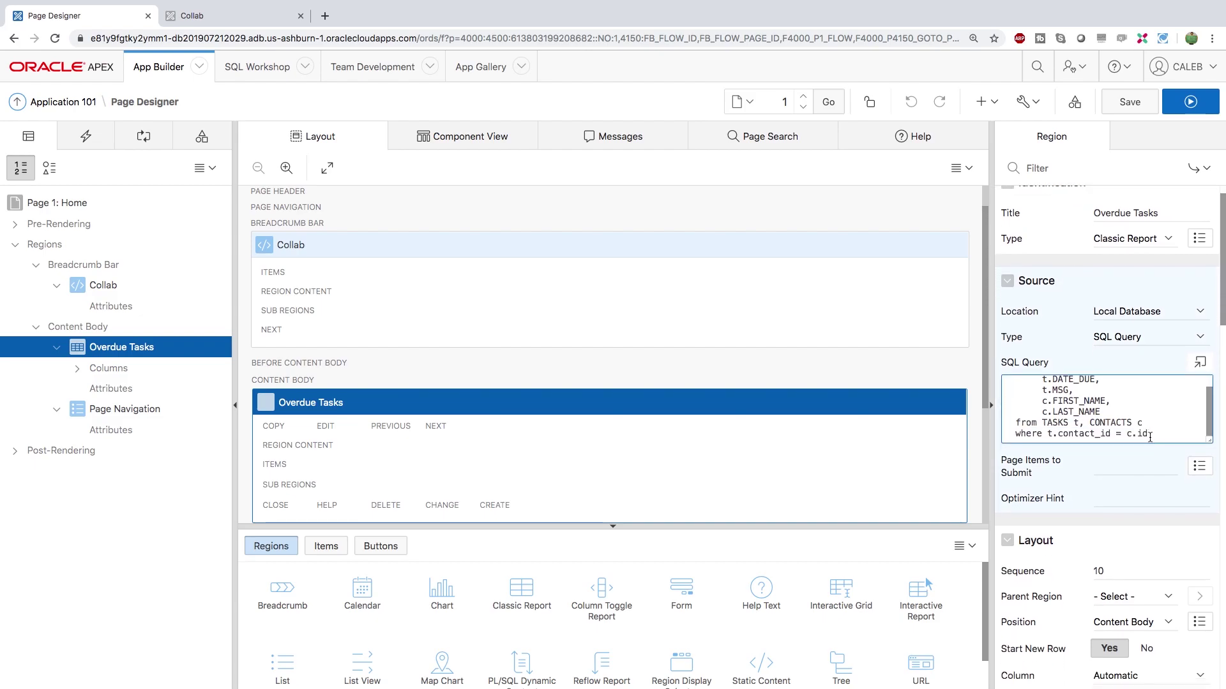
Step: Append AND DATE_DUE < SYSDATE to the where clause
key("Return")
type("AND")
key("Return")
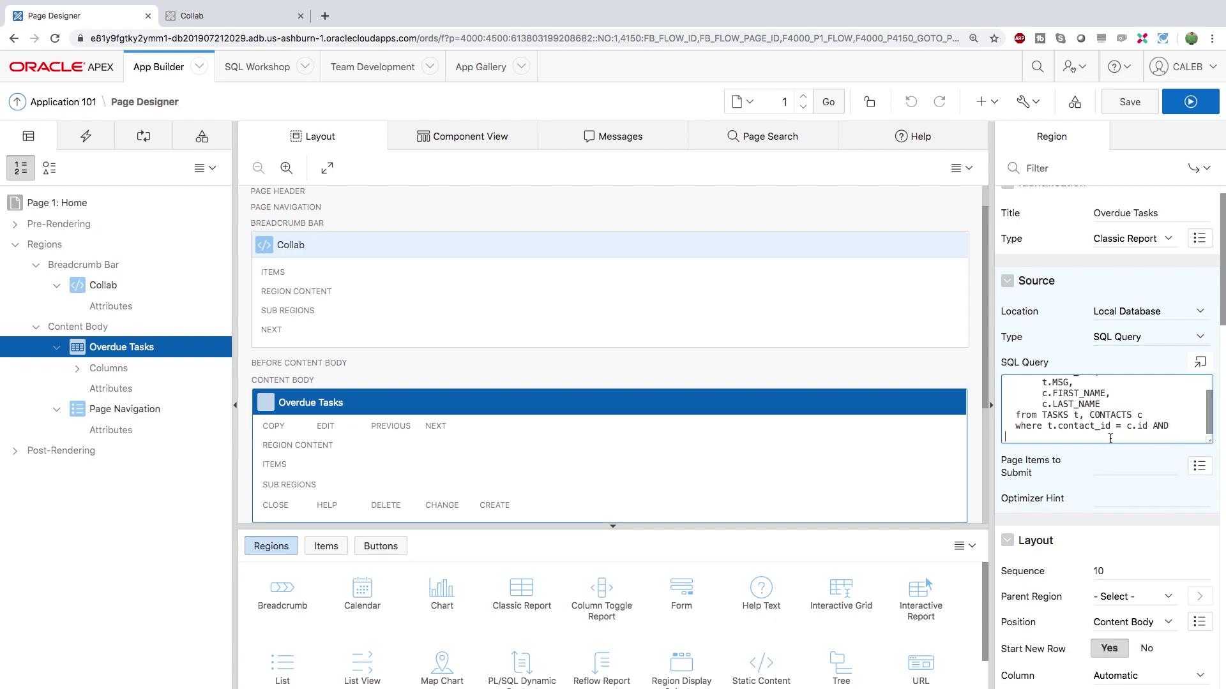
type("DATE_")
type("DUE < ")
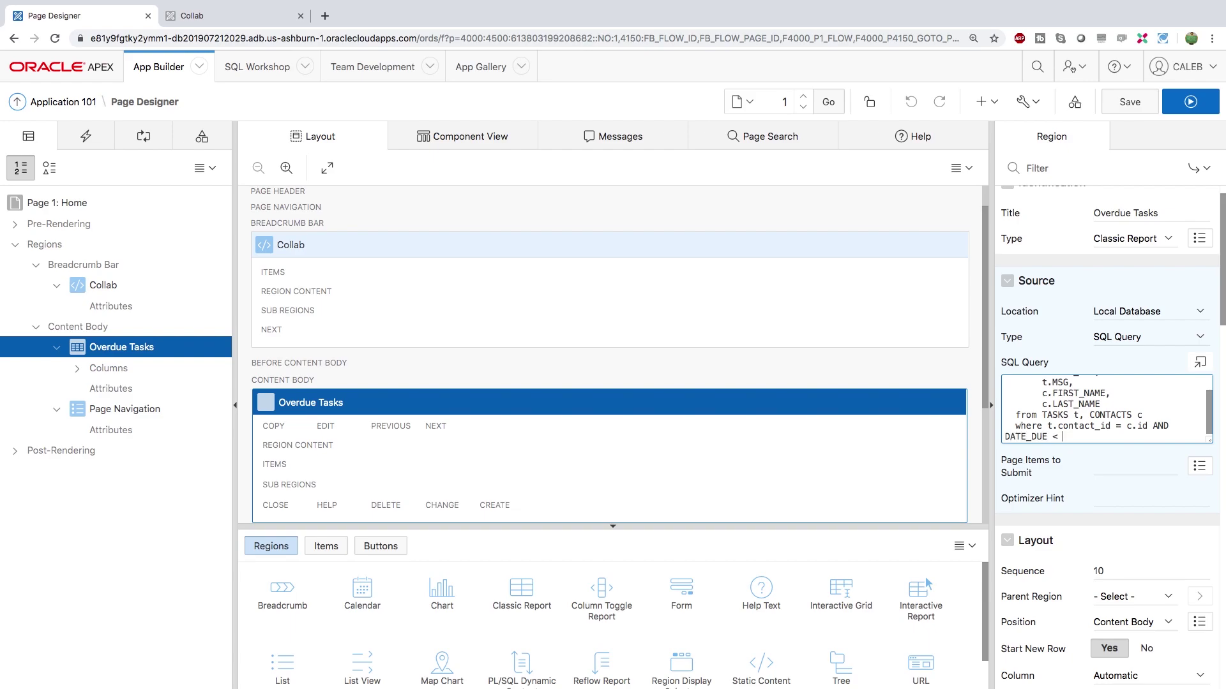
type("SYSDATE")
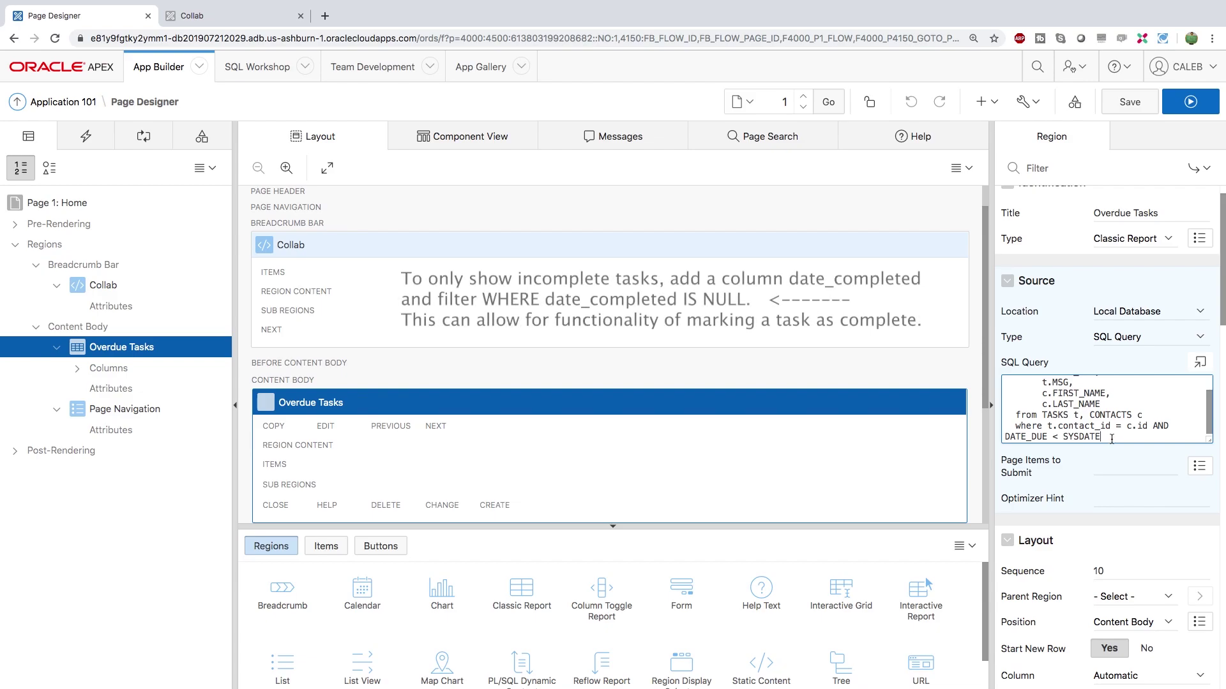
double_click(1112, 439)
left_click(1116, 436)
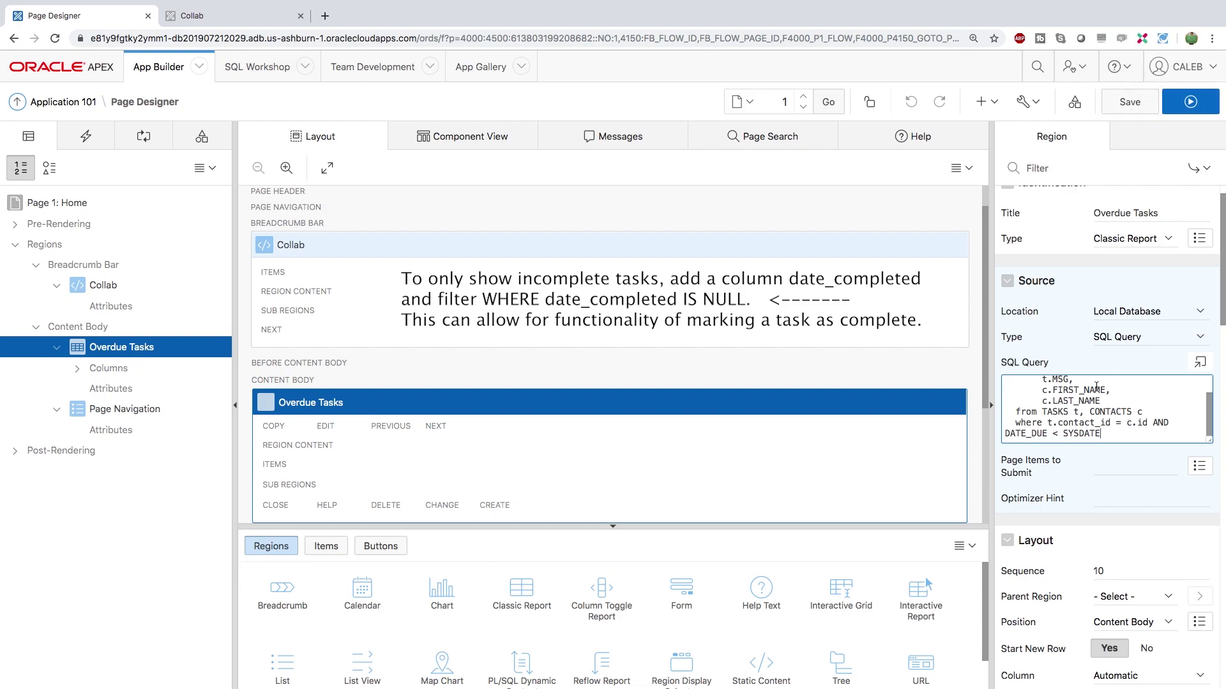
Step: Validate and apply the edited query, then save and run the Home page
left_click(1198, 362)
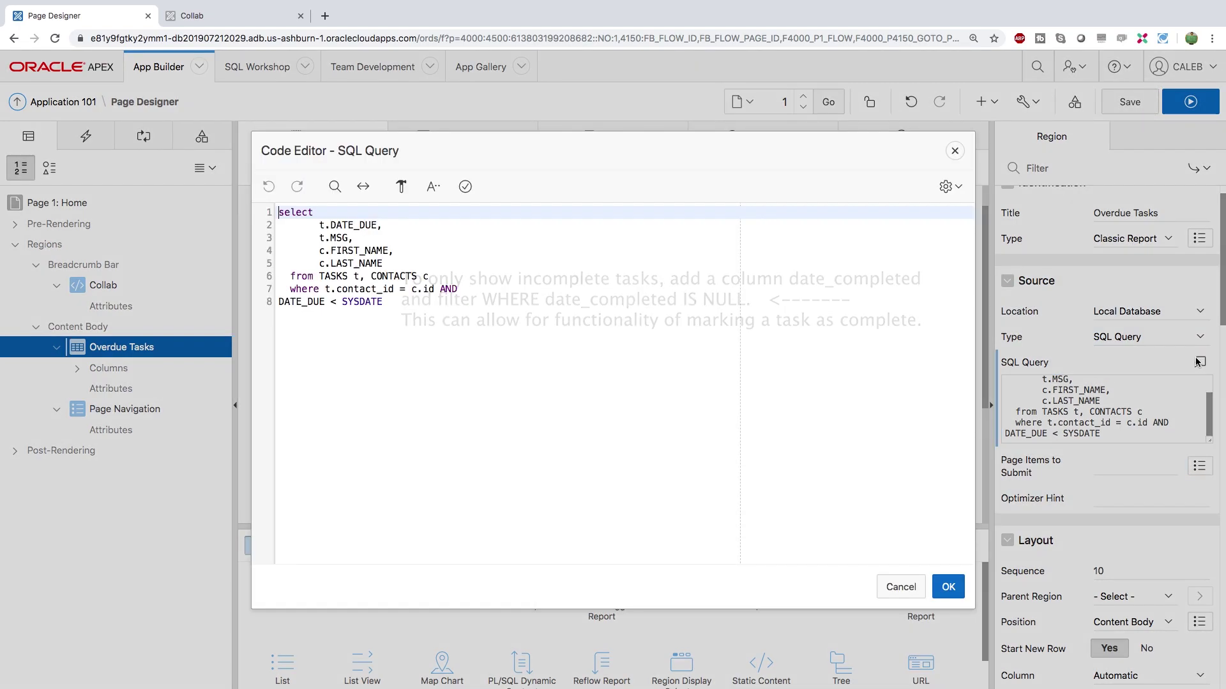
left_click(465, 186)
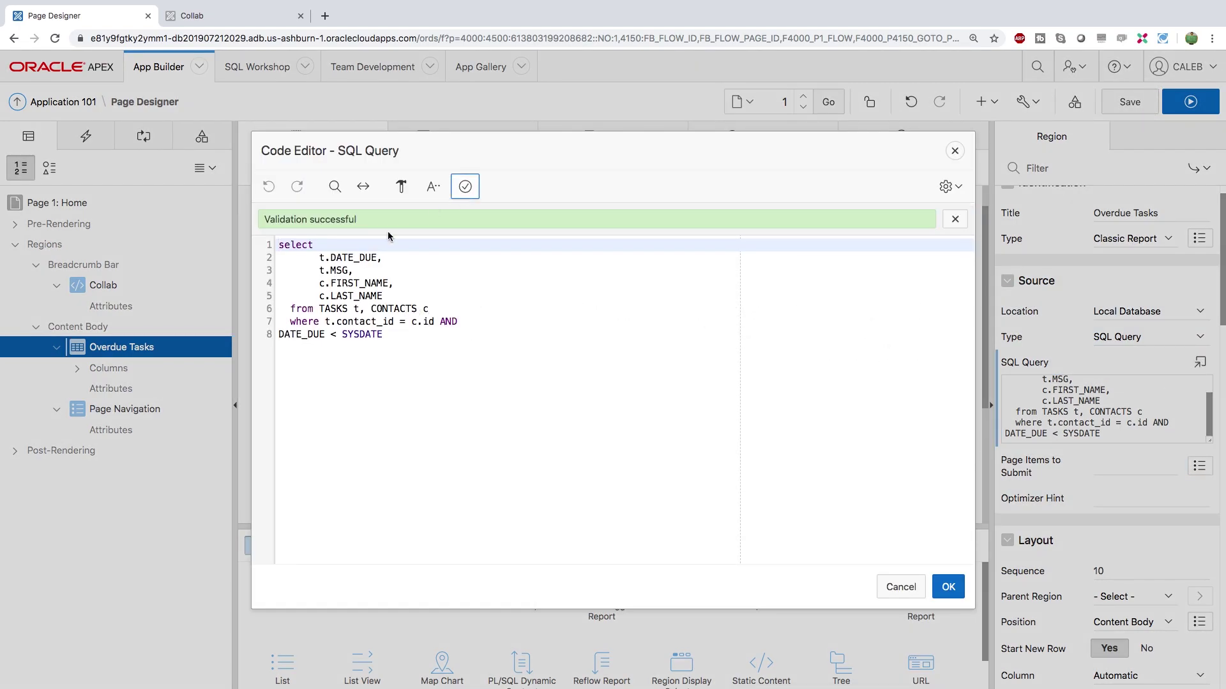
left_click(948, 586)
left_click(1190, 102)
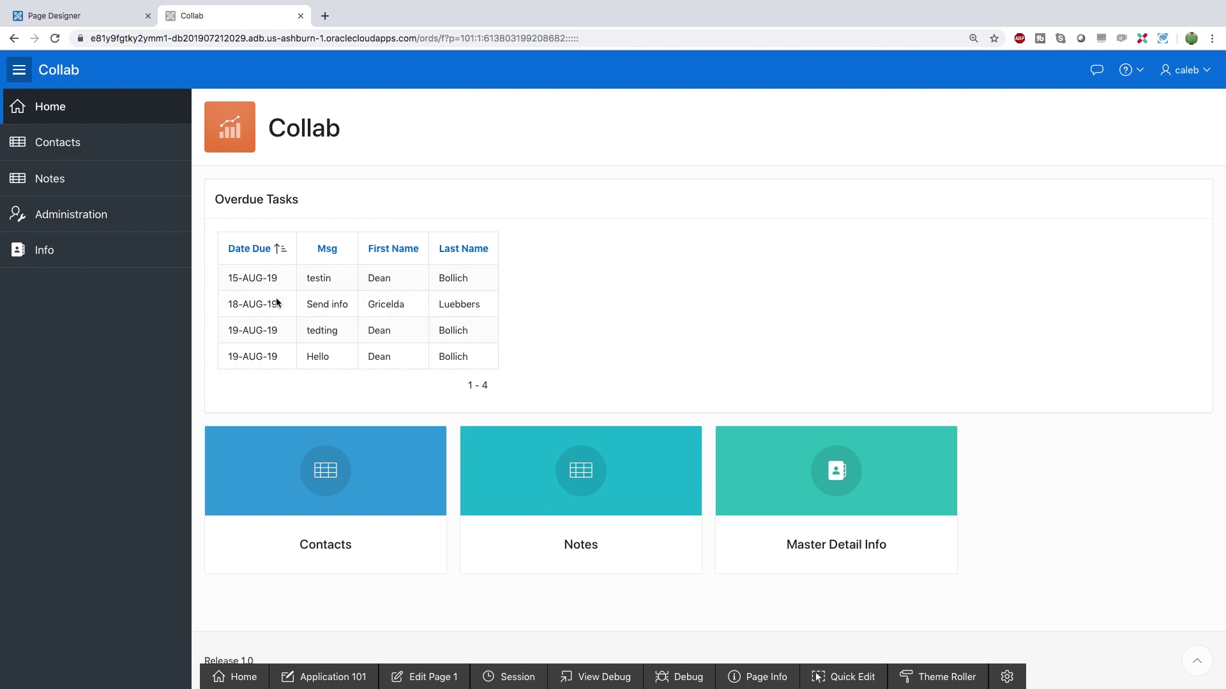
Step: Compare the listed due dates with today's date on the system clock
left_click_drag(284, 333, 230, 330)
left_click(230, 331)
left_click(1125, 8)
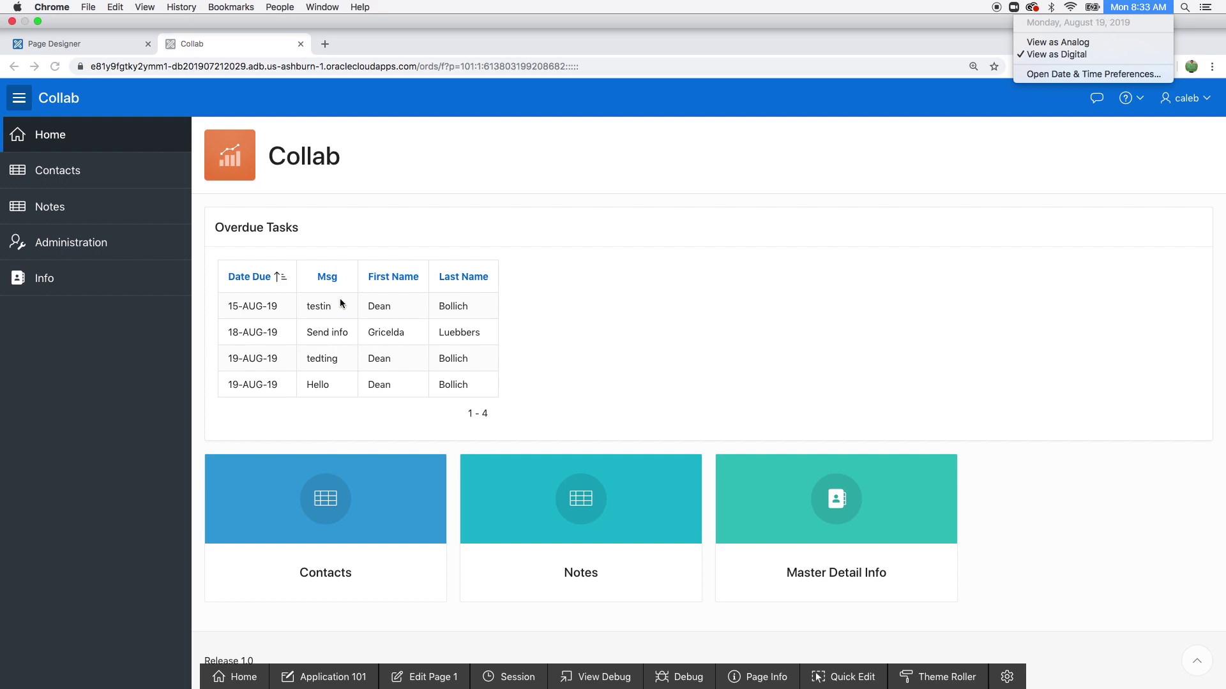
left_click(238, 306)
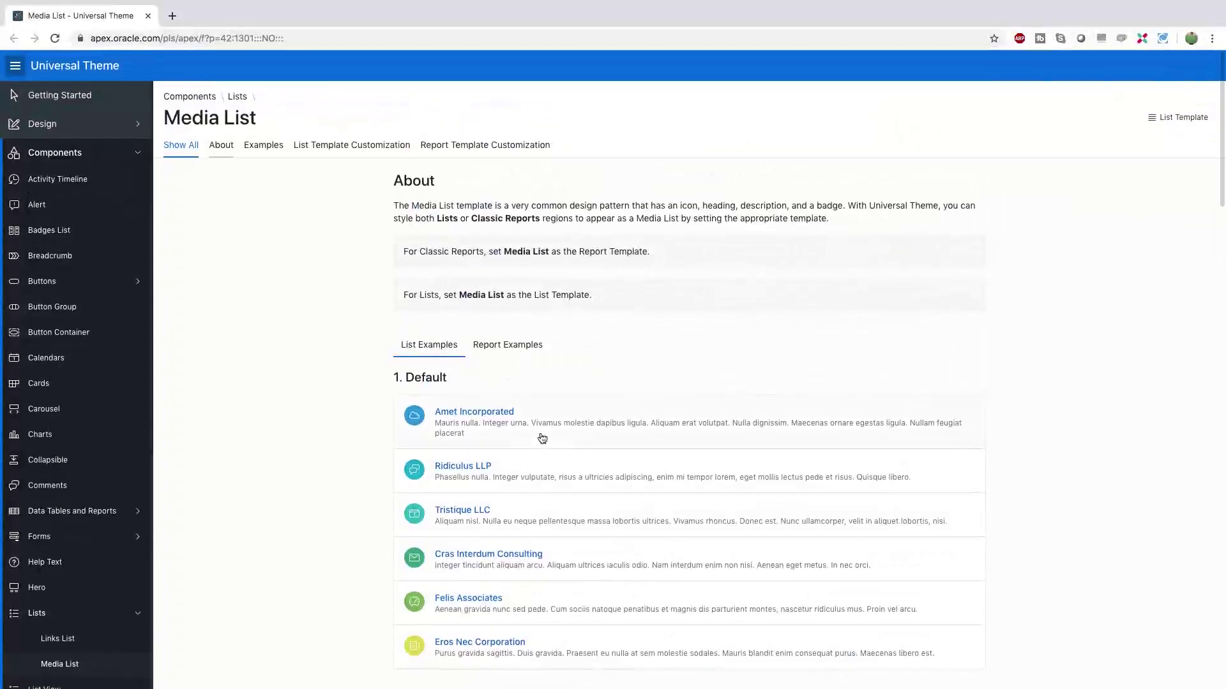
scroll(254, 507, "down", 2)
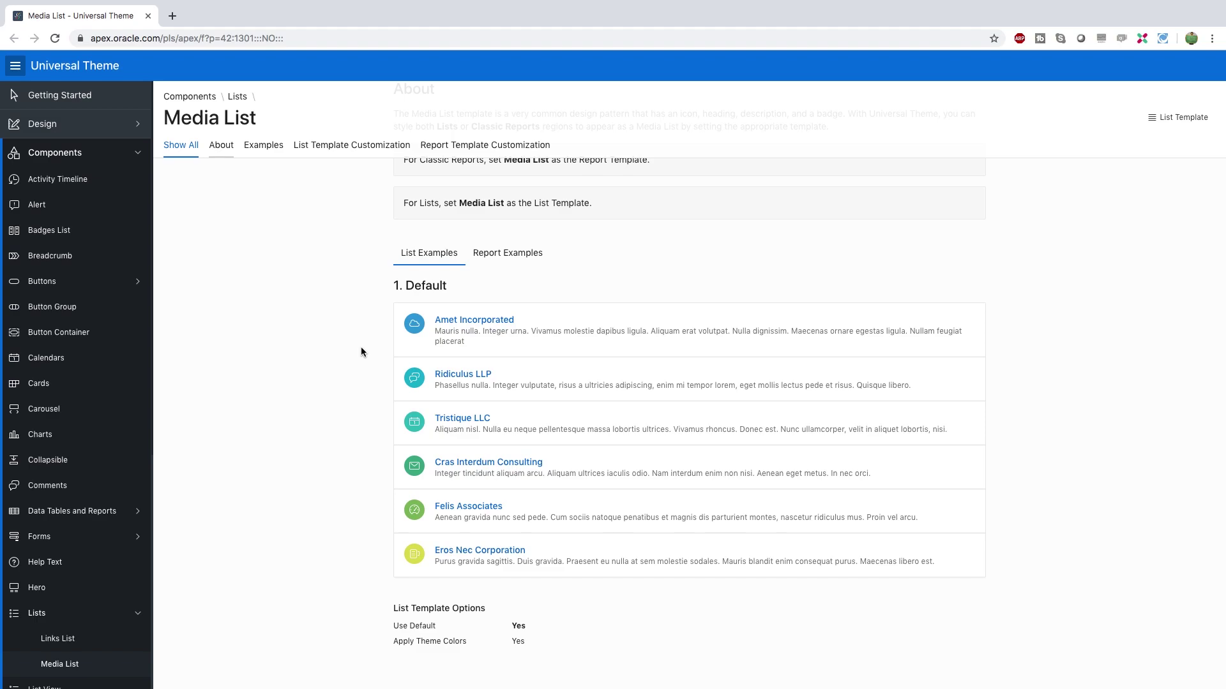
scroll(361, 352, "up", 2)
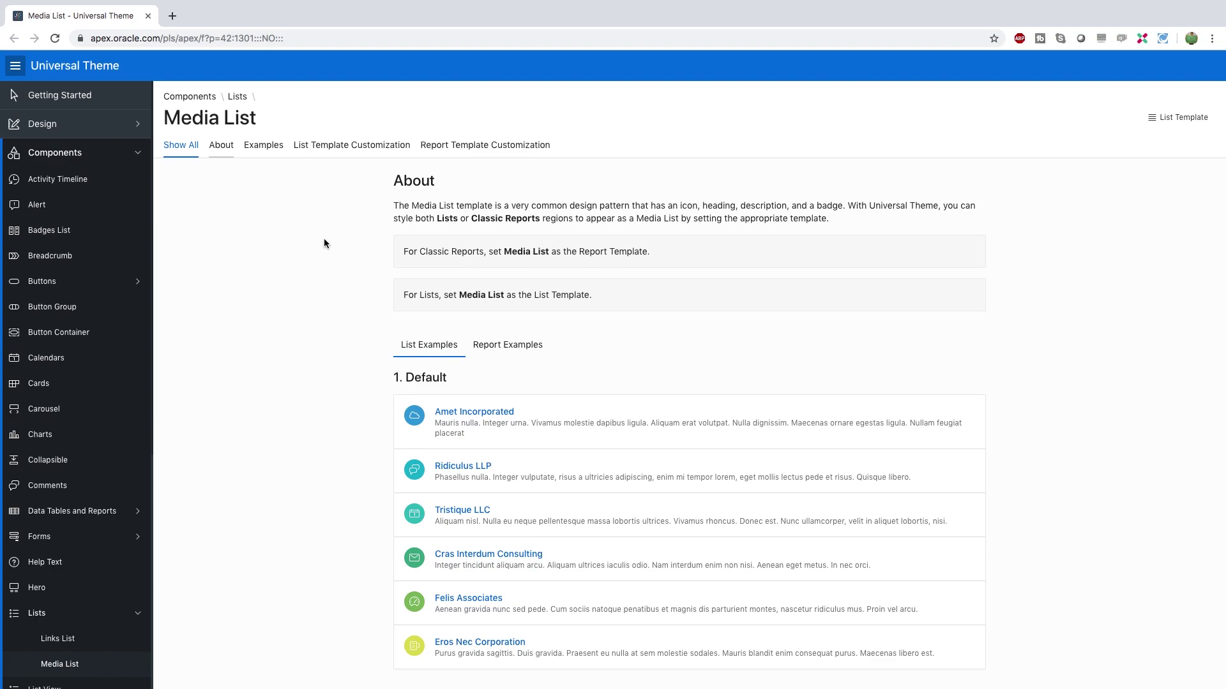
Step: Go to the Universal Theme reference site at apex.oracle.com/ut
left_click(169, 39)
left_click_drag(193, 39, 314, 39)
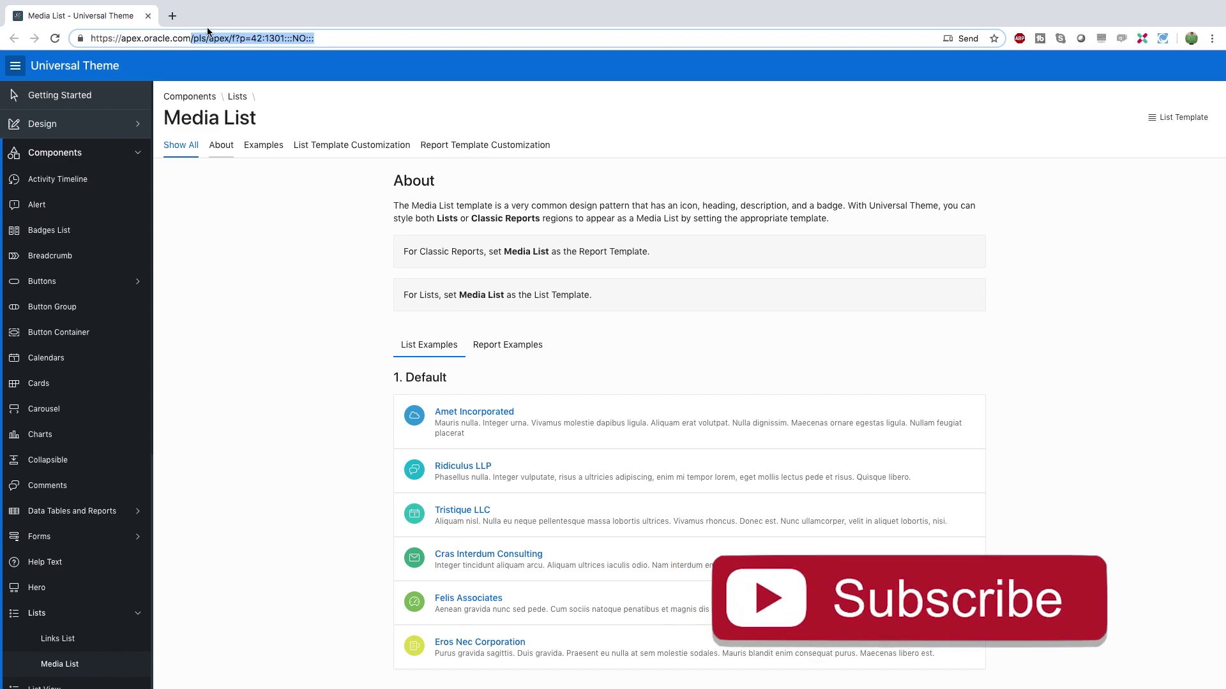
key("BackSpace")
type("ut")
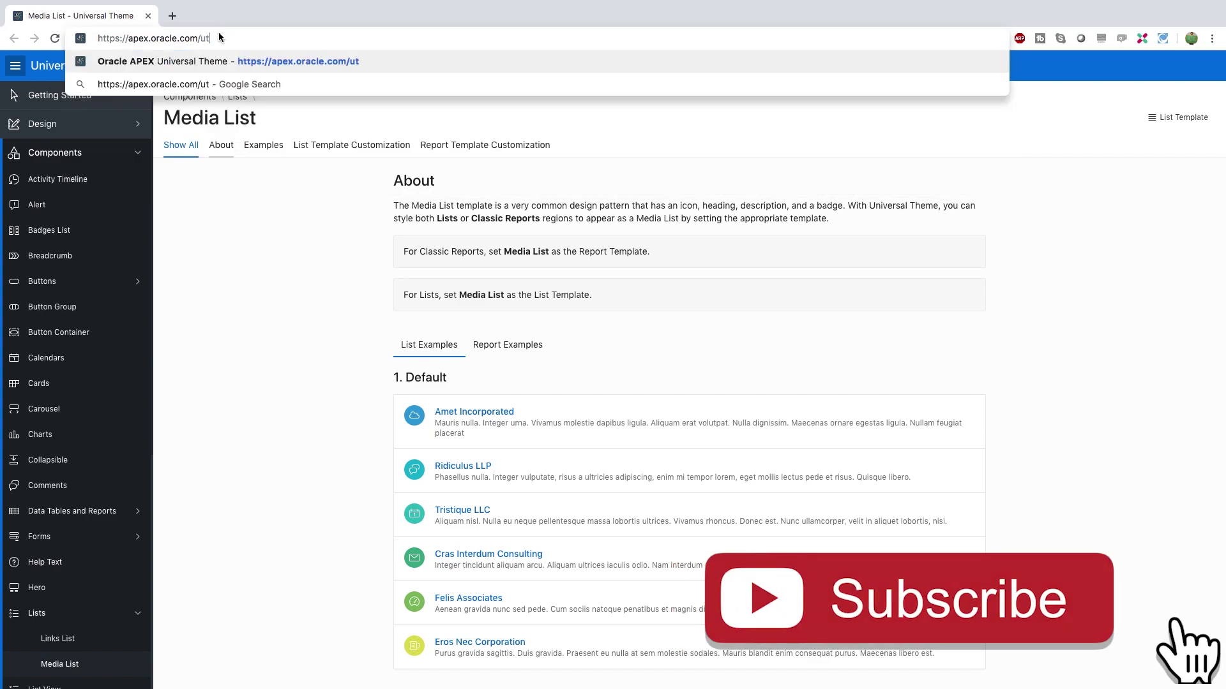
key("Return")
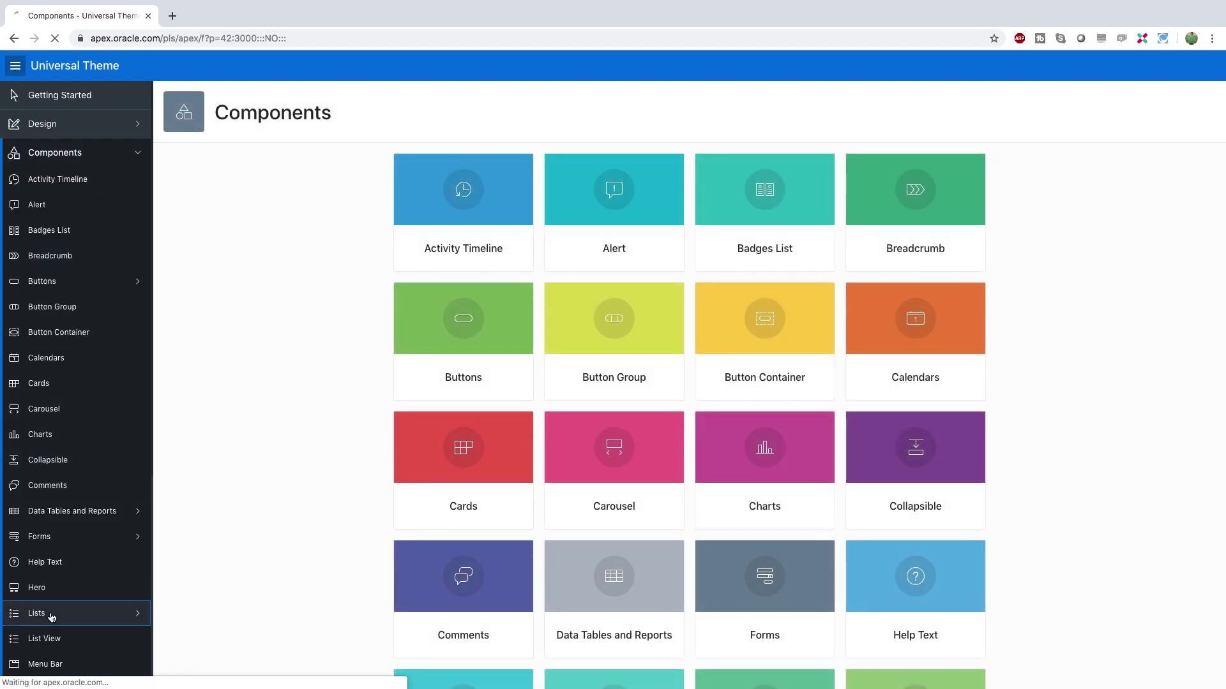
scroll(293, 528, "down", 1)
scroll(91, 620, "down", 2)
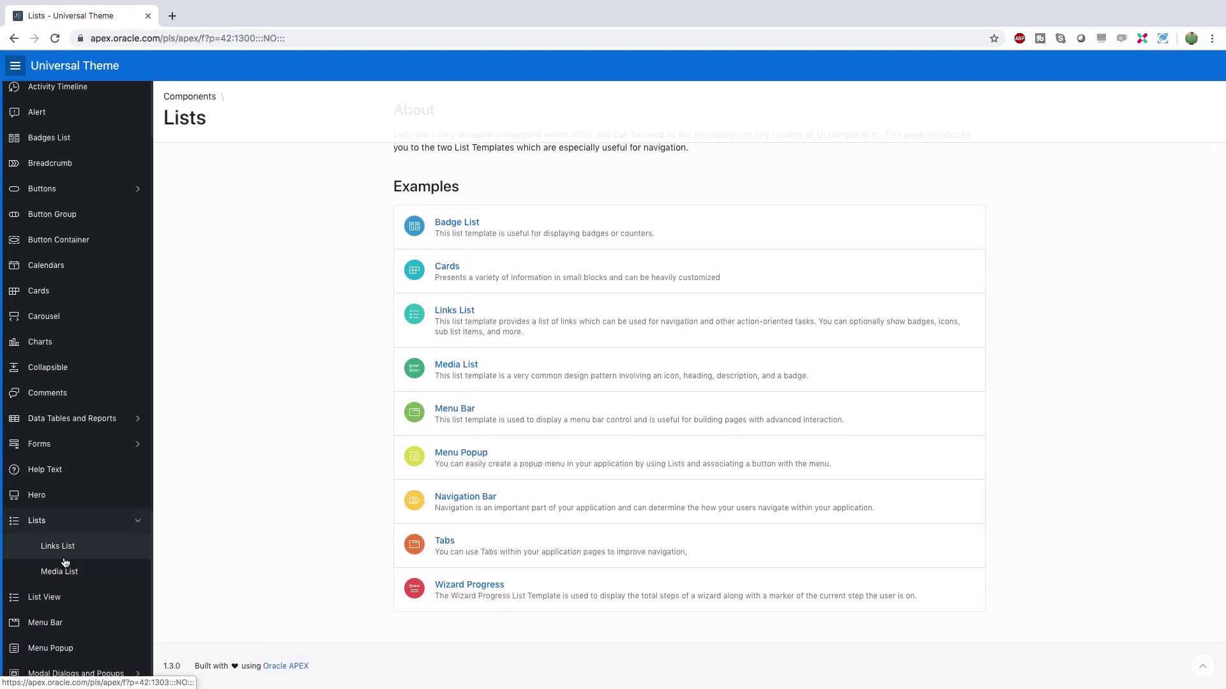
Step: Open the Media List template page, then return to the running Collab app
left_click(59, 571)
scroll(316, 474, "down", 10)
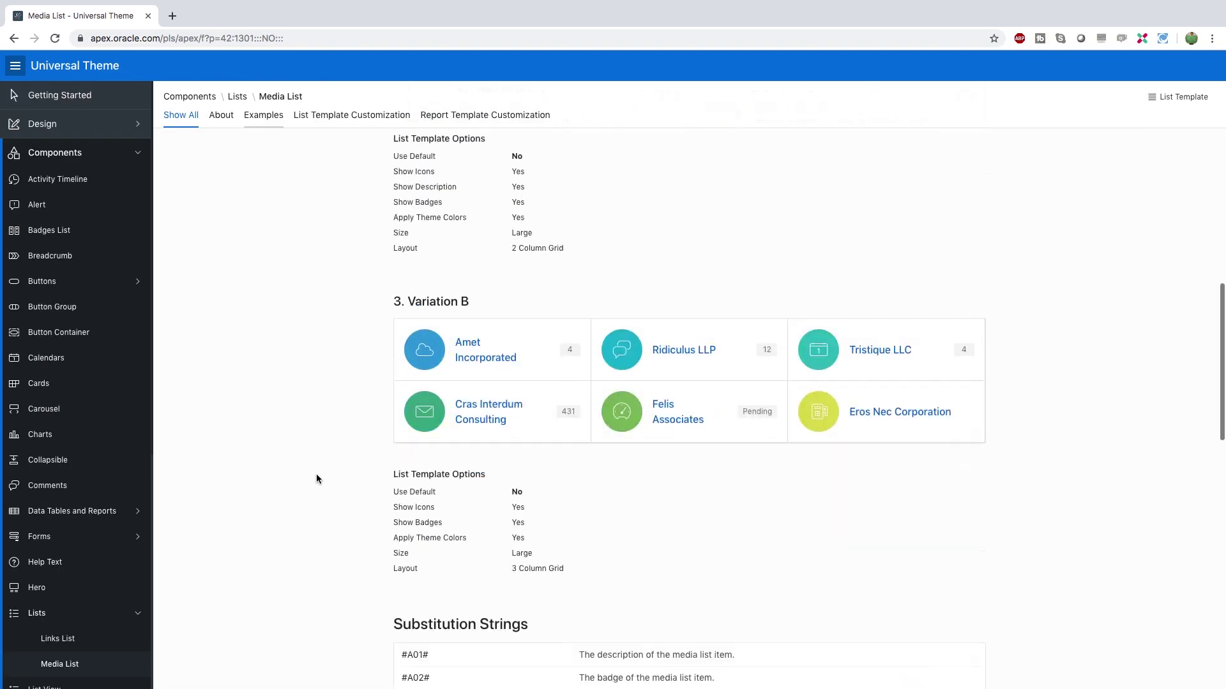
scroll(316, 474, "down", 5)
scroll(316, 475, "down", 3)
scroll(316, 474, "up", 2)
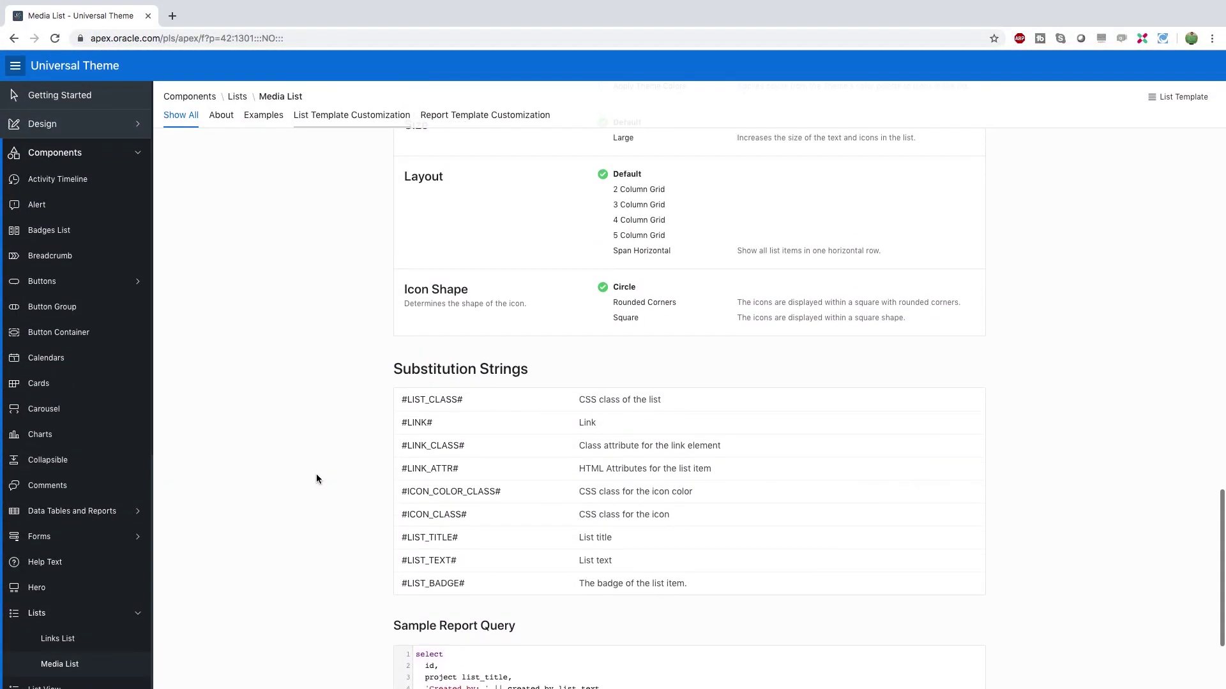
scroll(316, 478, "up", 15)
scroll(355, 243, "down", 3)
scroll(356, 242, "up", 3)
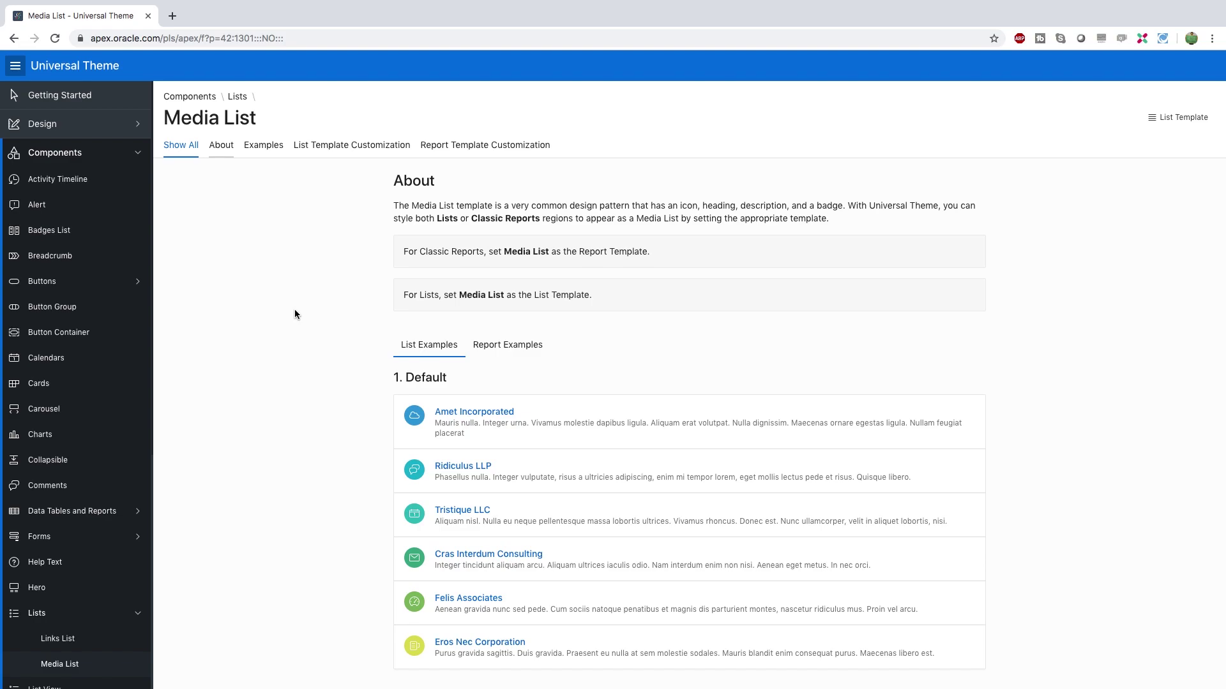
key("ctrl+Left")
left_click(194, 15)
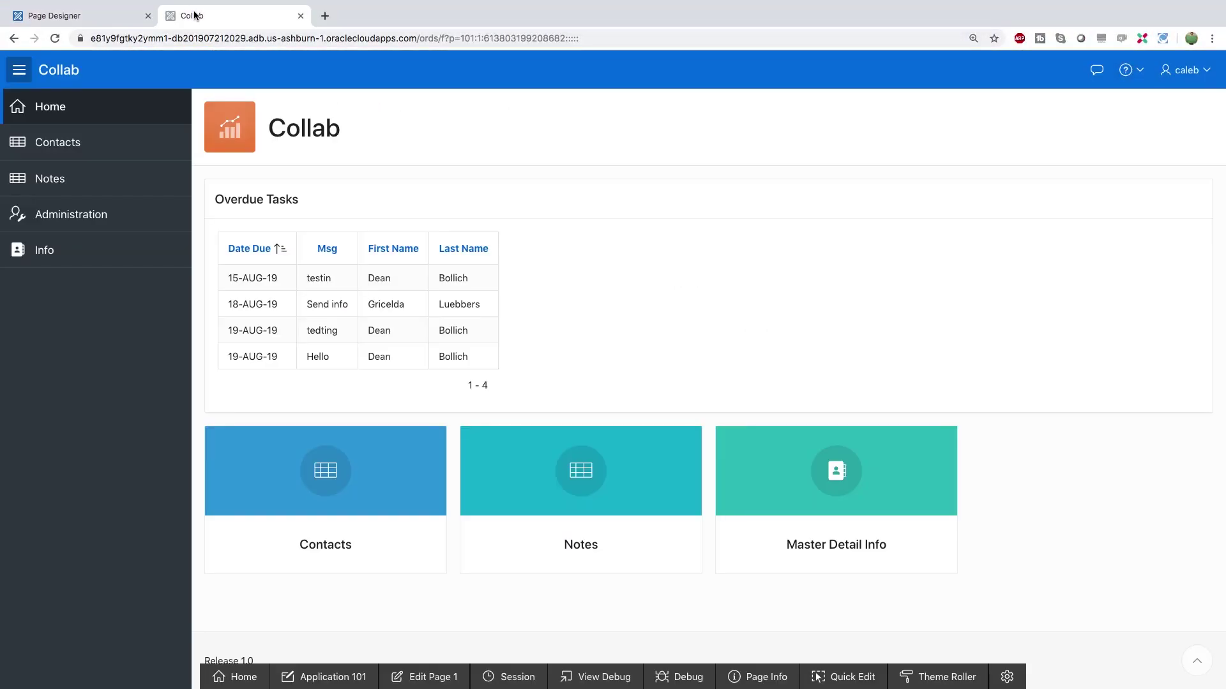